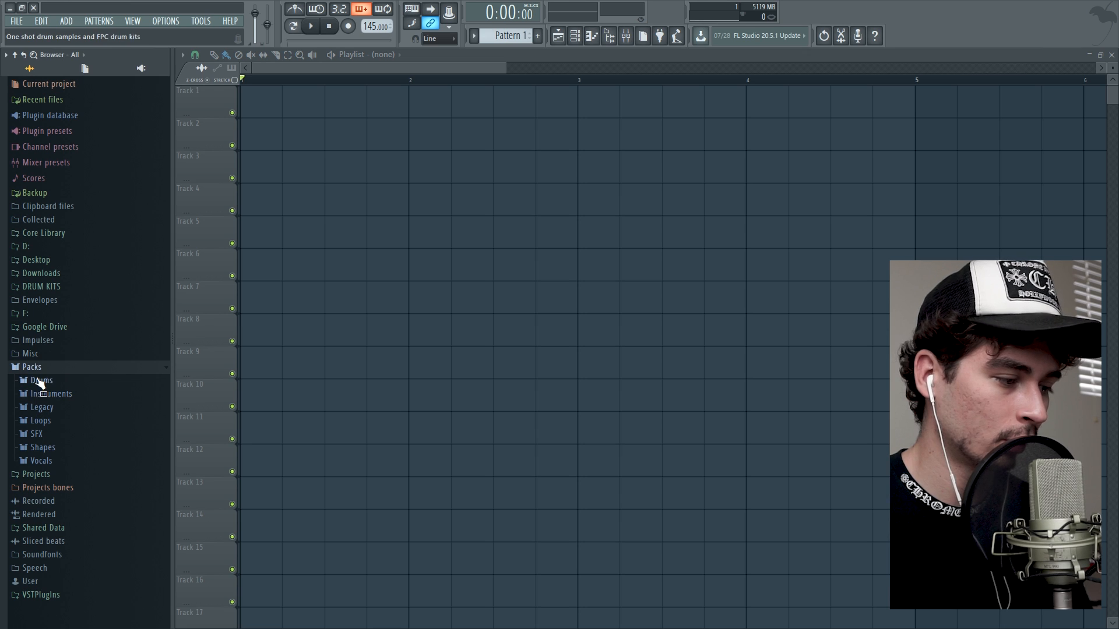
Place the "Come On A" and "Baby" samples from the Packs Vocals folder on Track 1, in bars 1 and 2.
{"action": "left_click", "coordinate": [57, 461]}
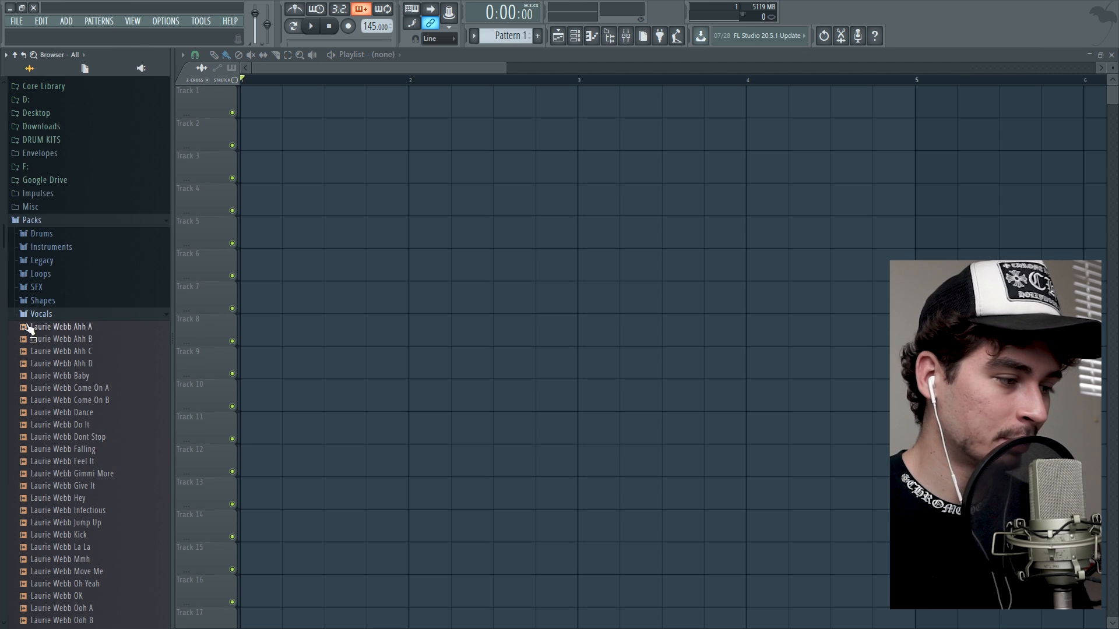
{"action": "left_click_drag", "start_coordinate": [29, 329], "coordinate": [92, 327]}
{"action": "scroll", "coordinate": [90, 279], "scroll_direction": "down", "scroll_amount": 2}
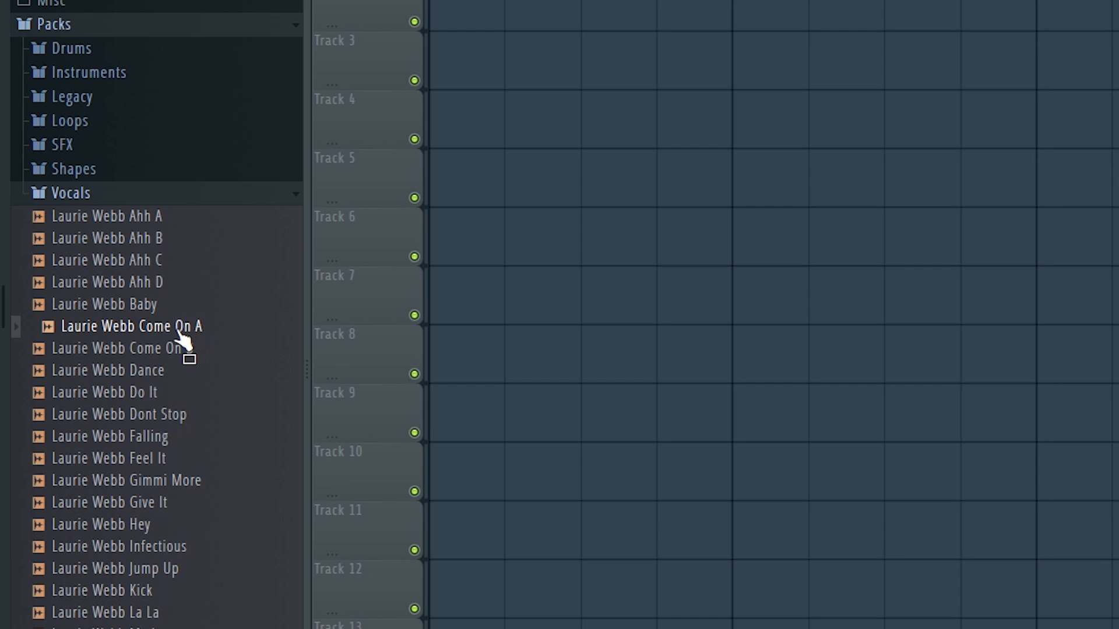
{"action": "left_click", "coordinate": [108, 309]}
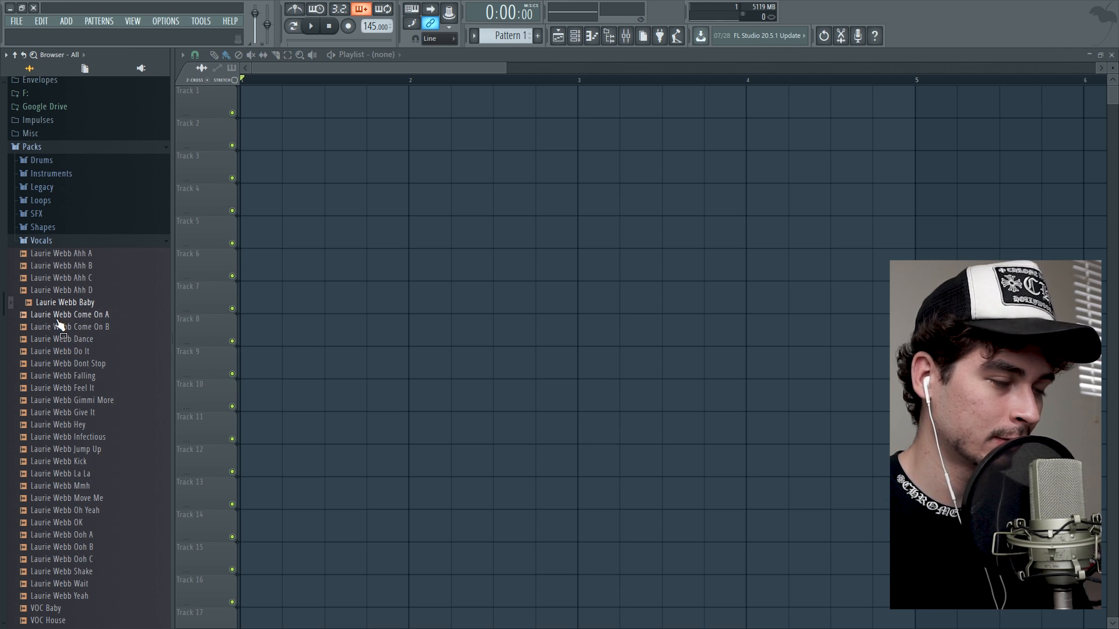
{"action": "left_click_drag", "start_coordinate": [57, 319], "coordinate": [301, 159]}
{"action": "left_click_drag", "start_coordinate": [264, 98], "coordinate": [266, 99]}
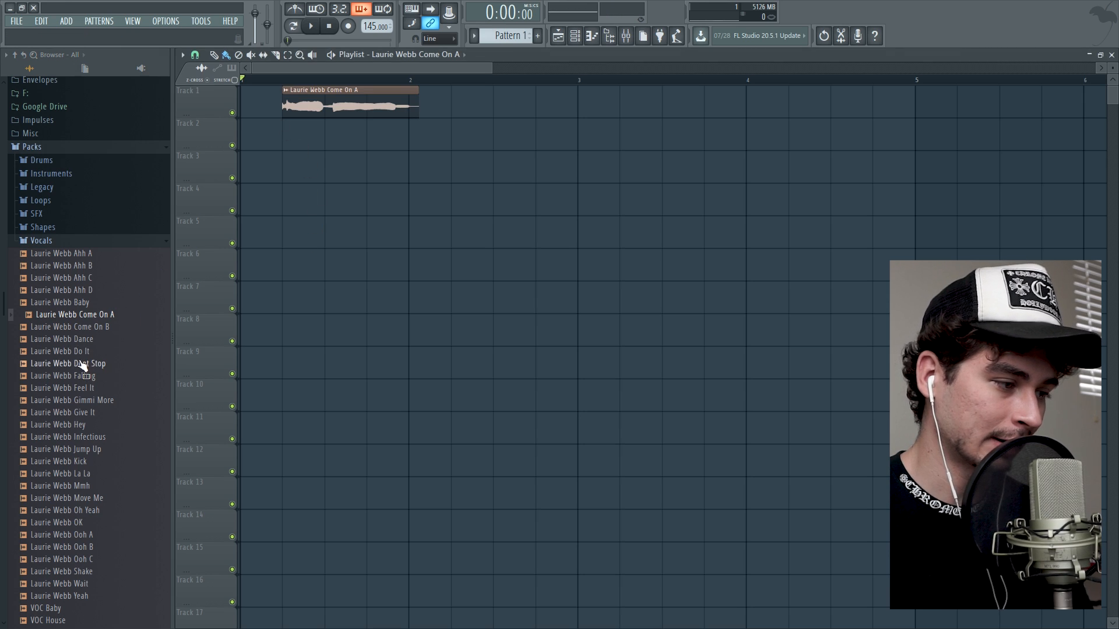
{"action": "left_click_drag", "start_coordinate": [74, 309], "coordinate": [429, 208]}
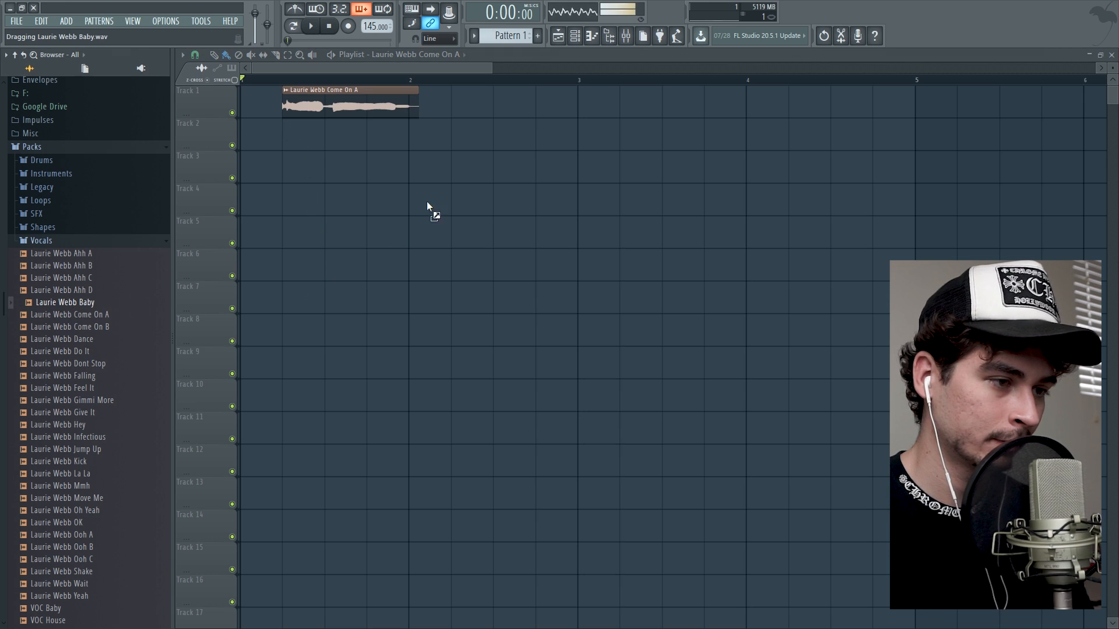
{"action": "left_click_drag", "start_coordinate": [460, 115], "coordinate": [459, 114]}
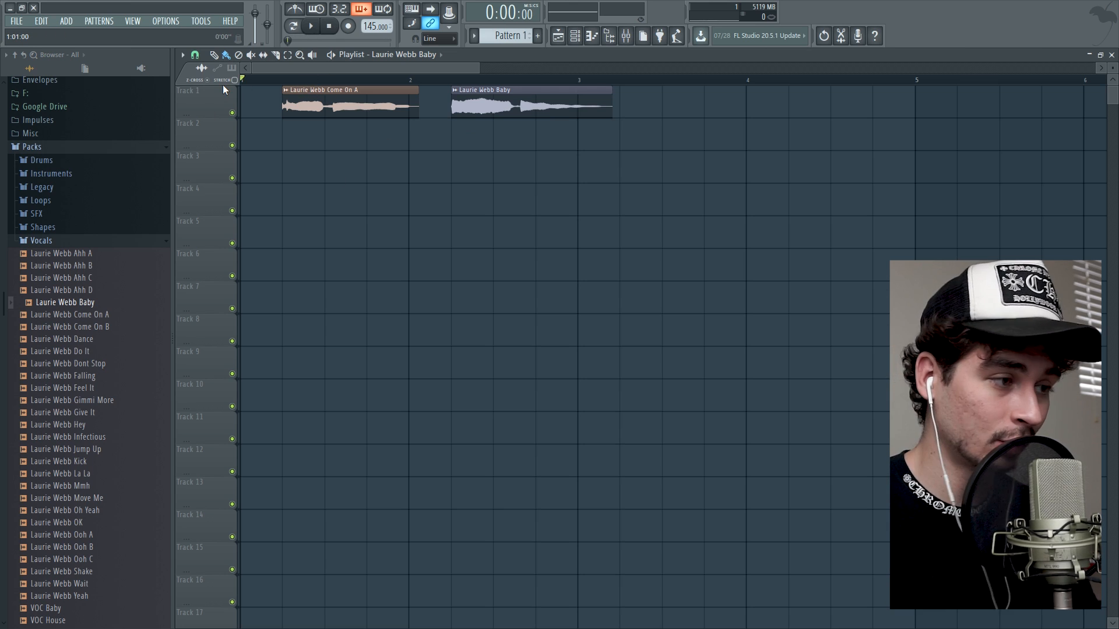
Use a finer playlist snap to move the "Come On A" clip to the start of bar 1 and the "Baby" clip near bar 8.
{"action": "left_click", "coordinate": [195, 55]}
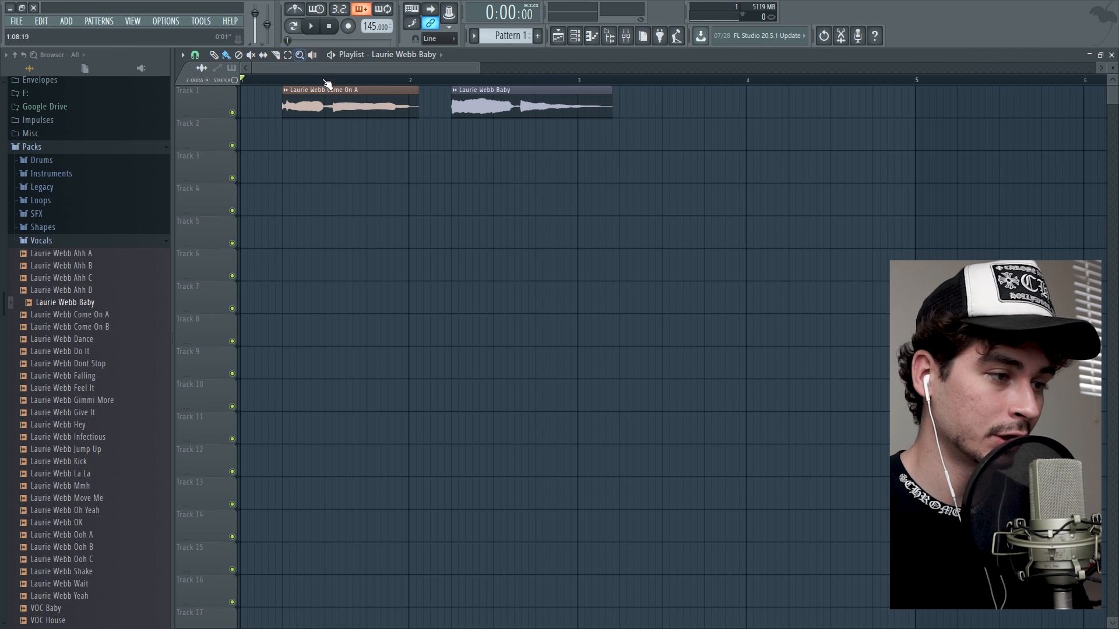
{"action": "left_click_drag", "start_coordinate": [339, 101], "coordinate": [297, 102]}
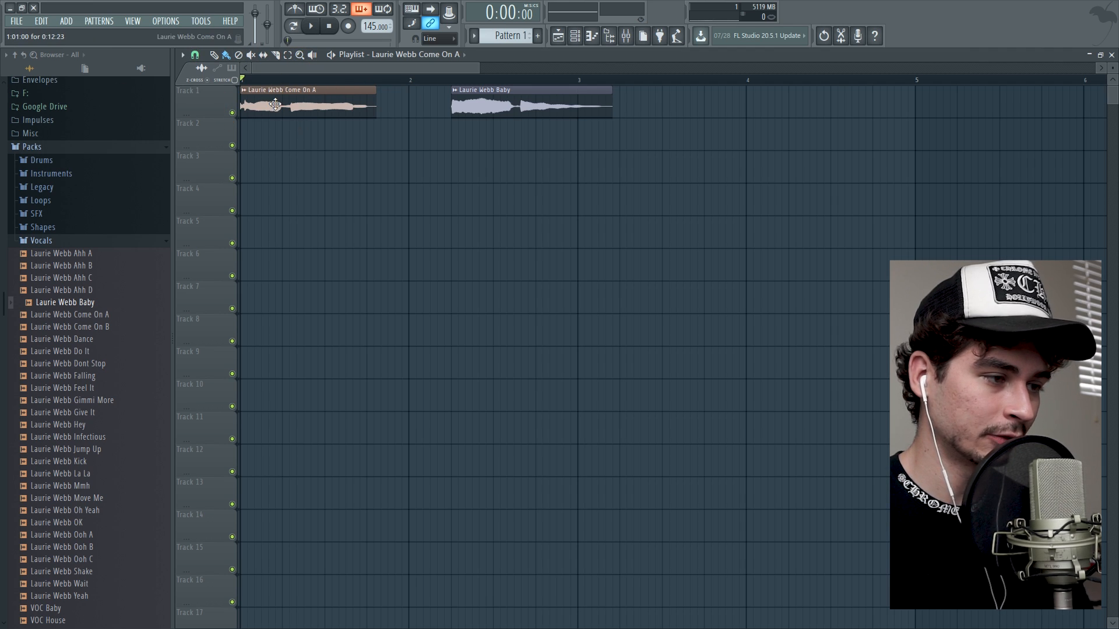
{"action": "scroll", "coordinate": [317, 97], "scroll_direction": "down", "scroll_amount": 5, "text": "ctrl"}
{"action": "scroll", "coordinate": [317, 97], "scroll_direction": "up", "scroll_amount": 5, "text": "ctrl"}
{"action": "key", "text": "F6"}
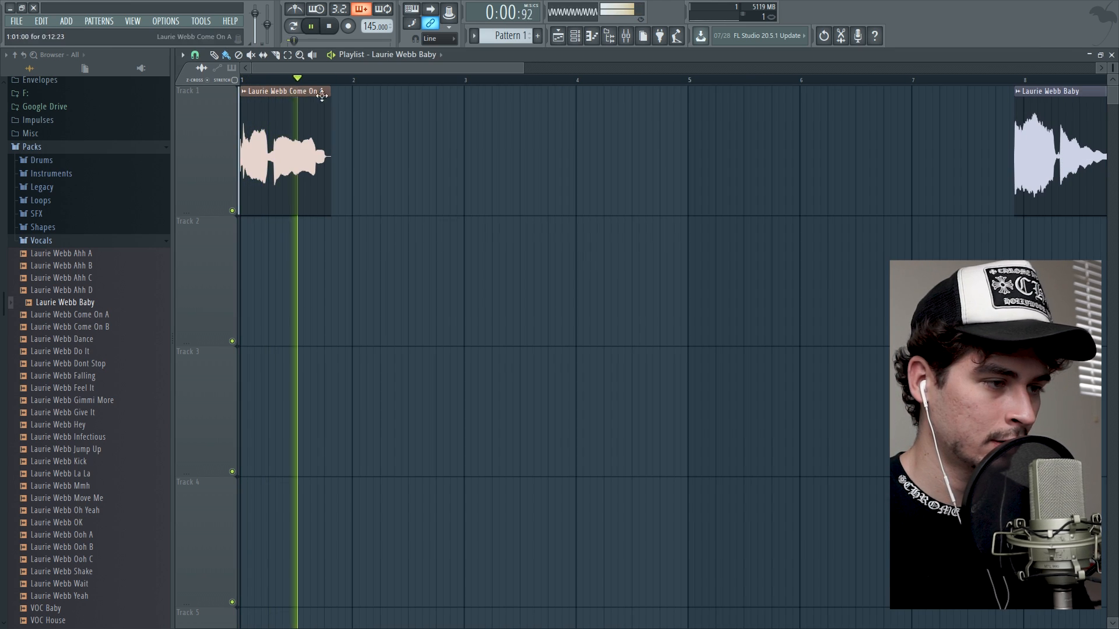
{"action": "key", "text": "space"}
Turn on the metronome and enable stretching when resizing audio clips in the playlist.
{"action": "scroll", "coordinate": [310, 85], "scroll_direction": "up", "scroll_amount": 3, "text": "ctrl"}
{"action": "left_click_drag", "start_coordinate": [310, 86], "coordinate": [434, 68]}
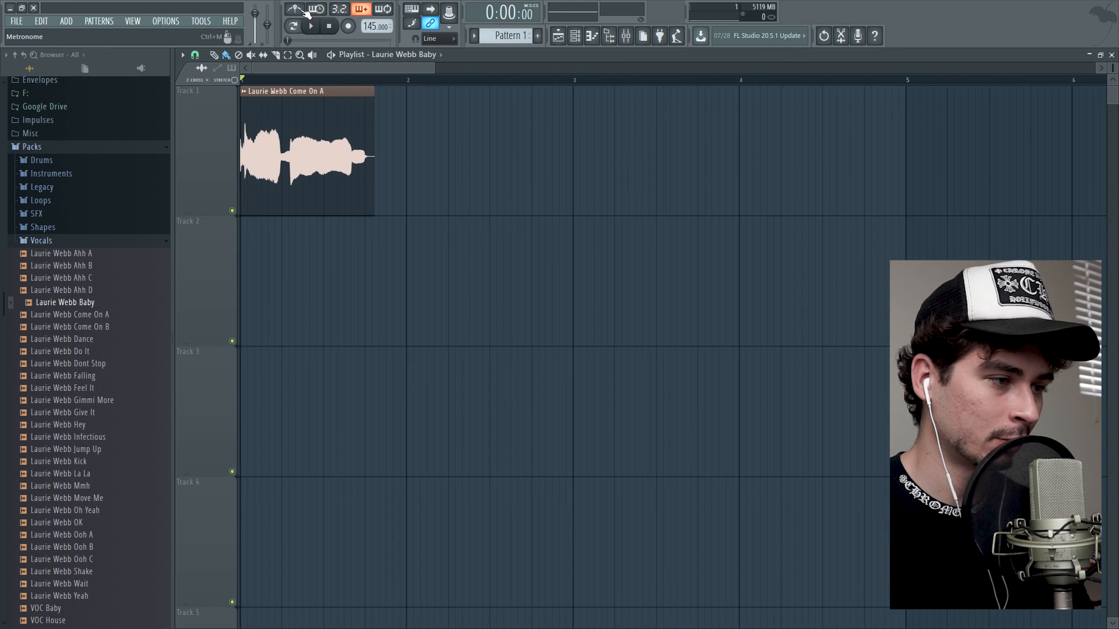
{"action": "left_click", "coordinate": [294, 9]}
{"action": "left_click", "coordinate": [234, 81]}
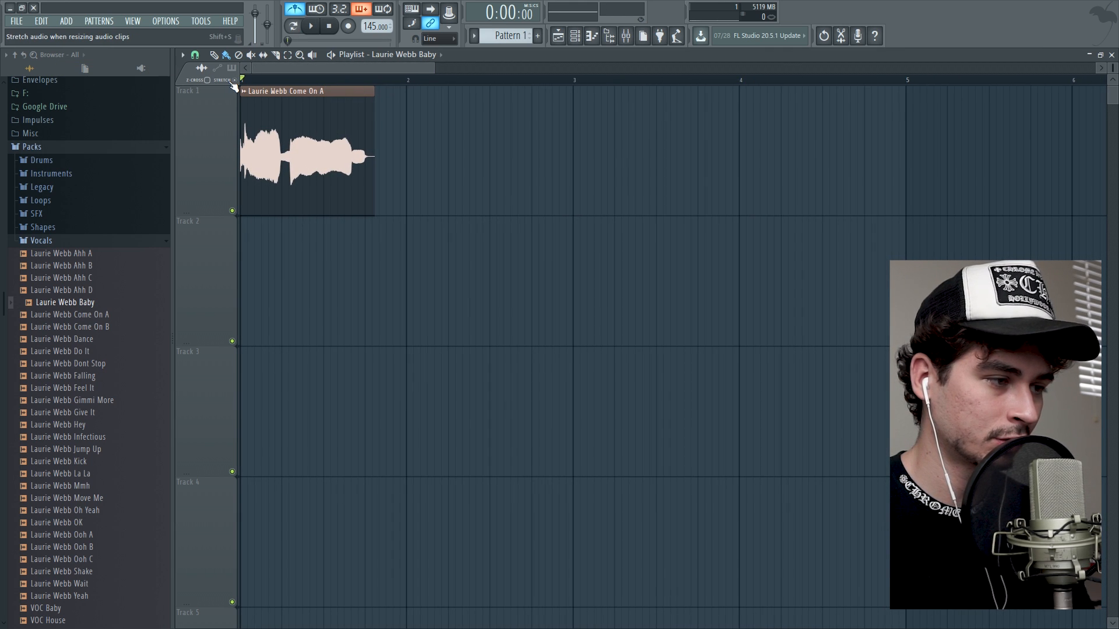
Choose a time-stretching mode in the "Come On A" sample's settings.
{"action": "double_click", "coordinate": [285, 92]}
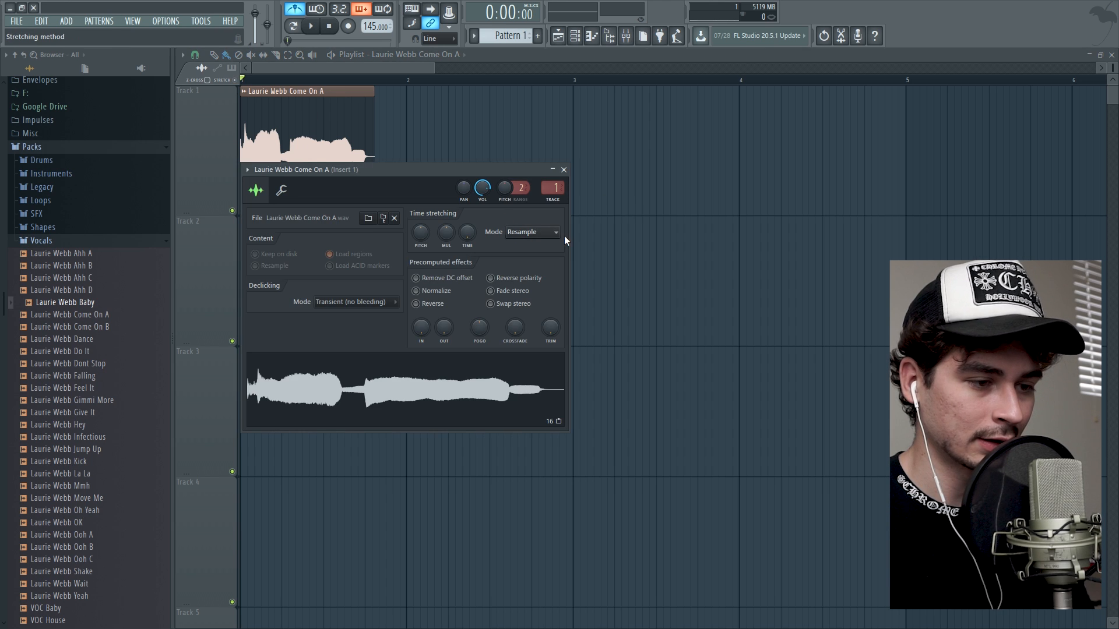
{"action": "left_click", "coordinate": [563, 170]}
{"action": "scroll", "coordinate": [308, 78], "scroll_direction": "down", "scroll_amount": 5}
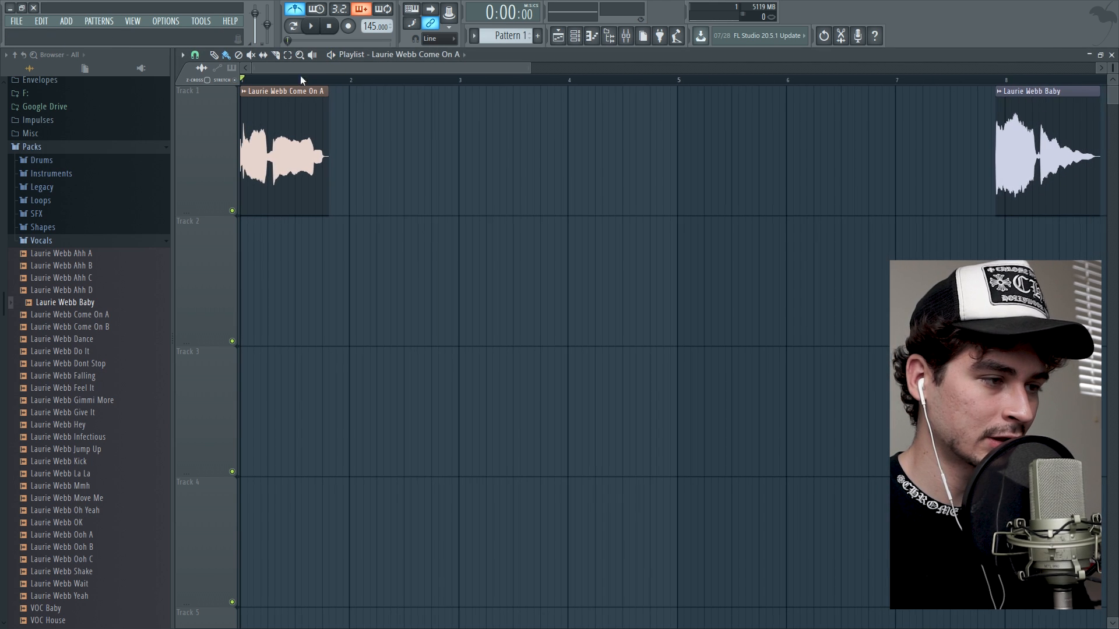
Time-stretch the "Come On A" clip down to a length of 0:11:05, checking its timing by playback.
{"action": "scroll", "coordinate": [266, 82], "scroll_direction": "up", "scroll_amount": 6}
{"action": "scroll", "coordinate": [266, 83], "scroll_direction": "up", "scroll_amount": 3}
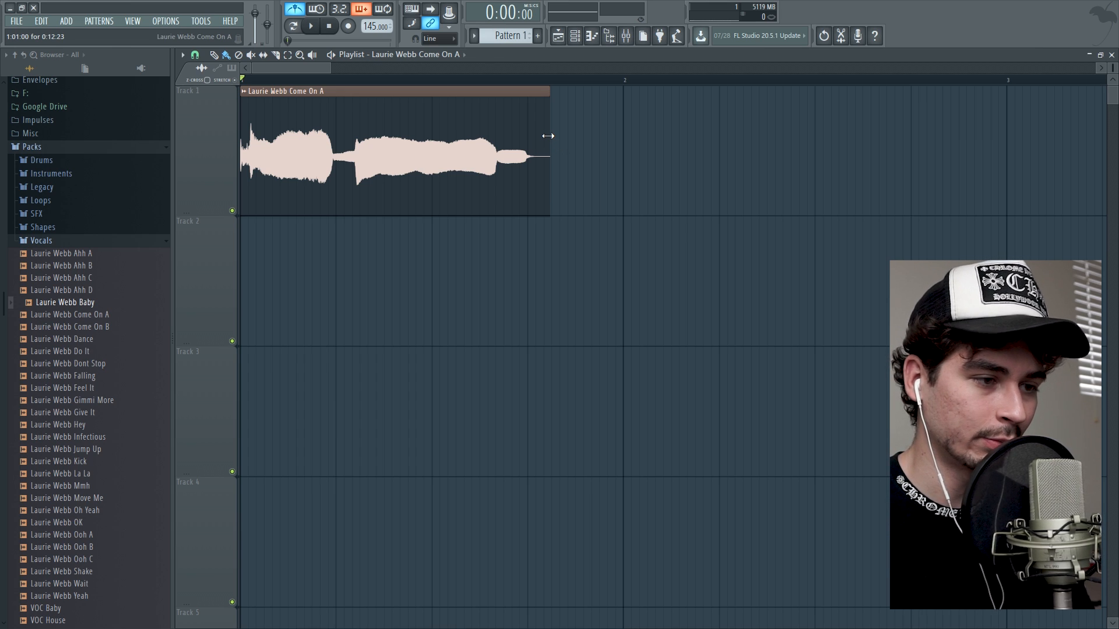
{"action": "left_click", "coordinate": [306, 25]}
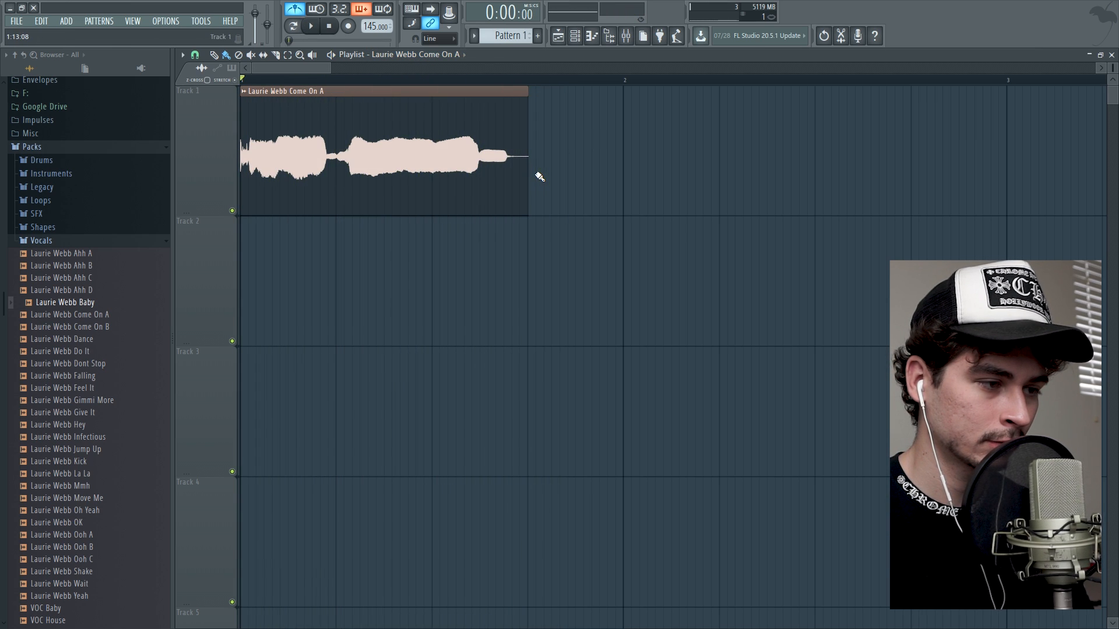
{"action": "key", "text": "space"}
{"action": "left_click_drag", "start_coordinate": [527, 154], "coordinate": [508, 166]}
{"action": "key", "text": "space"}
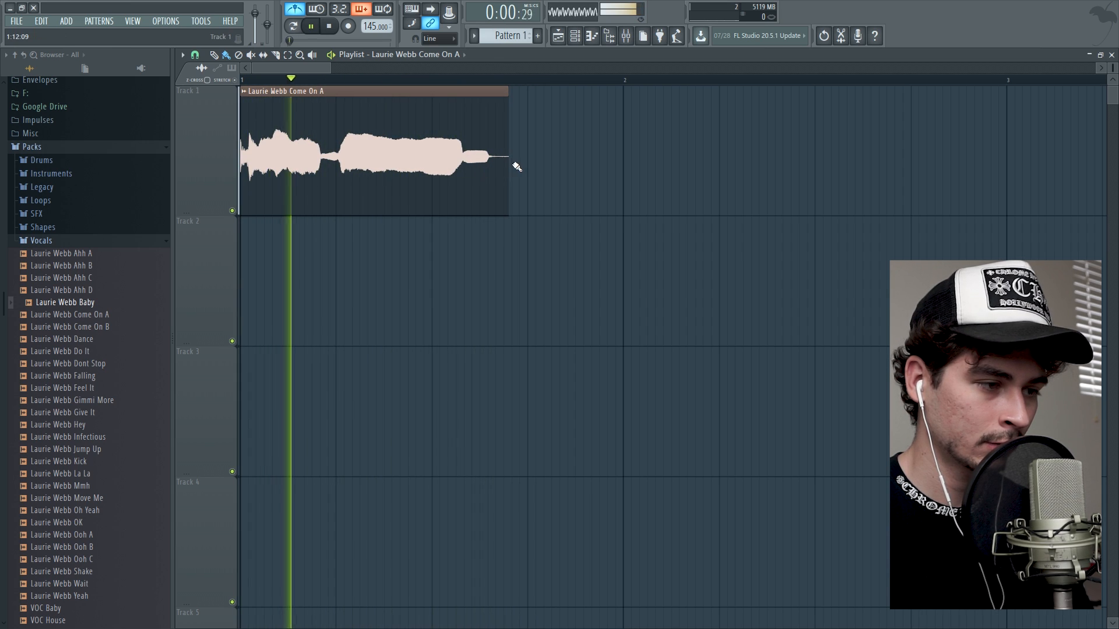
{"action": "key", "text": "space"}
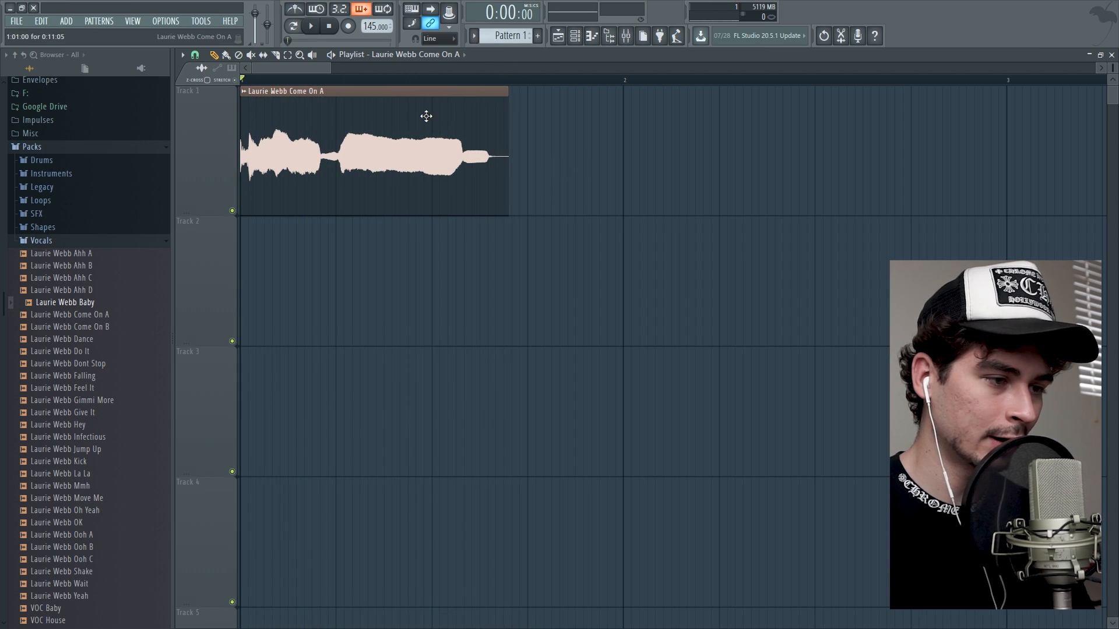
Raise the time-stretching pitch of the "Come On A" sample slightly and play it back.
{"action": "double_click", "coordinate": [425, 117]}
{"action": "left_click_drag", "start_coordinate": [418, 239], "coordinate": [418, 232]}
{"action": "key", "text": "space"}
{"action": "left_click", "coordinate": [563, 169]}
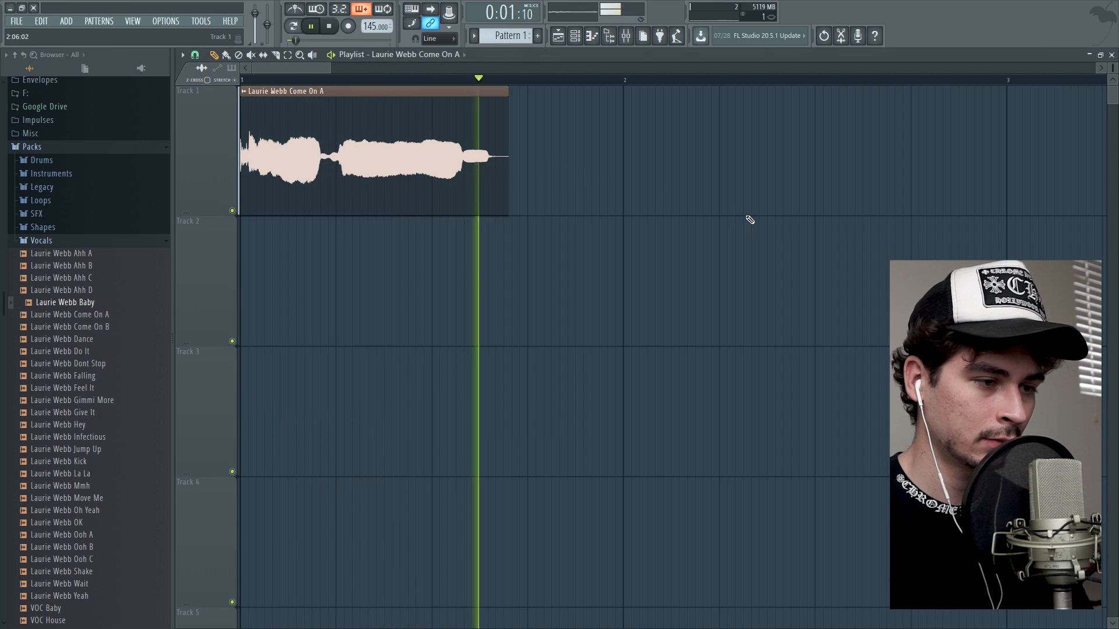
{"action": "key", "text": "space"}
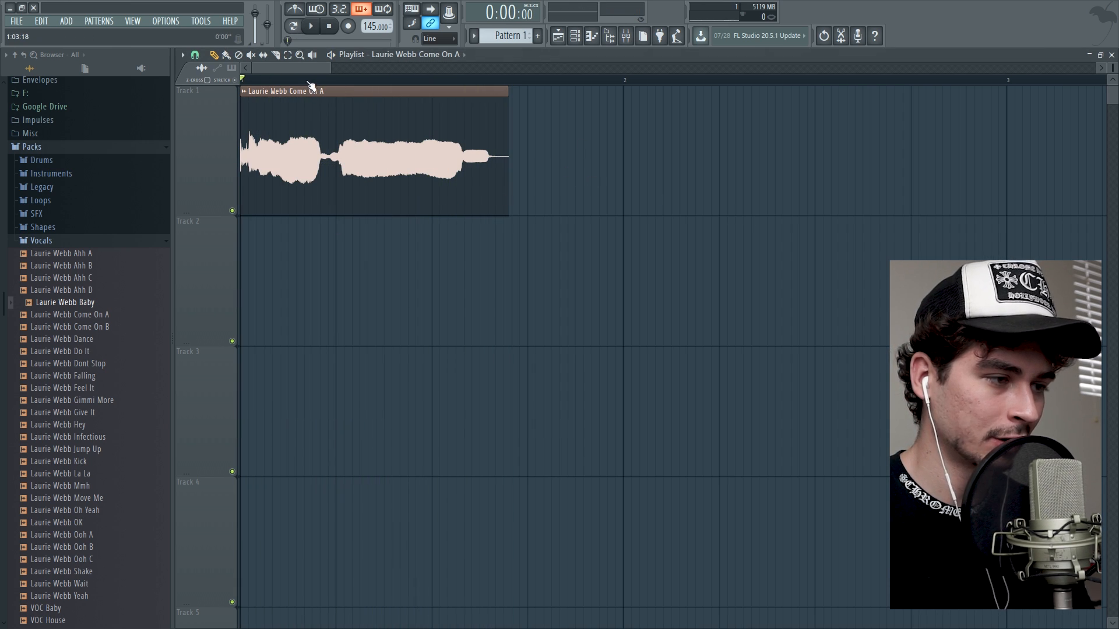
Set the playlist snap to whole bars, add copies of the "Come On A" clip at bars 2 and 3, and play them.
{"action": "scroll", "coordinate": [275, 80], "scroll_direction": "down", "scroll_amount": 5}
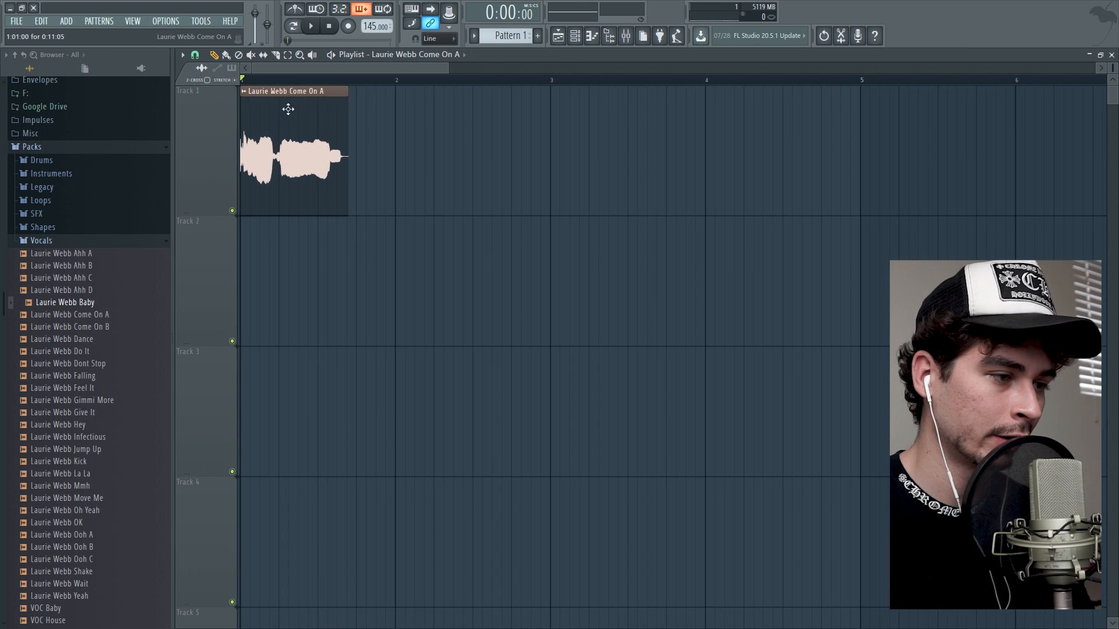
{"action": "left_click", "coordinate": [195, 56]}
{"action": "left_click", "coordinate": [214, 262]}
{"action": "left_click", "coordinate": [410, 152]}
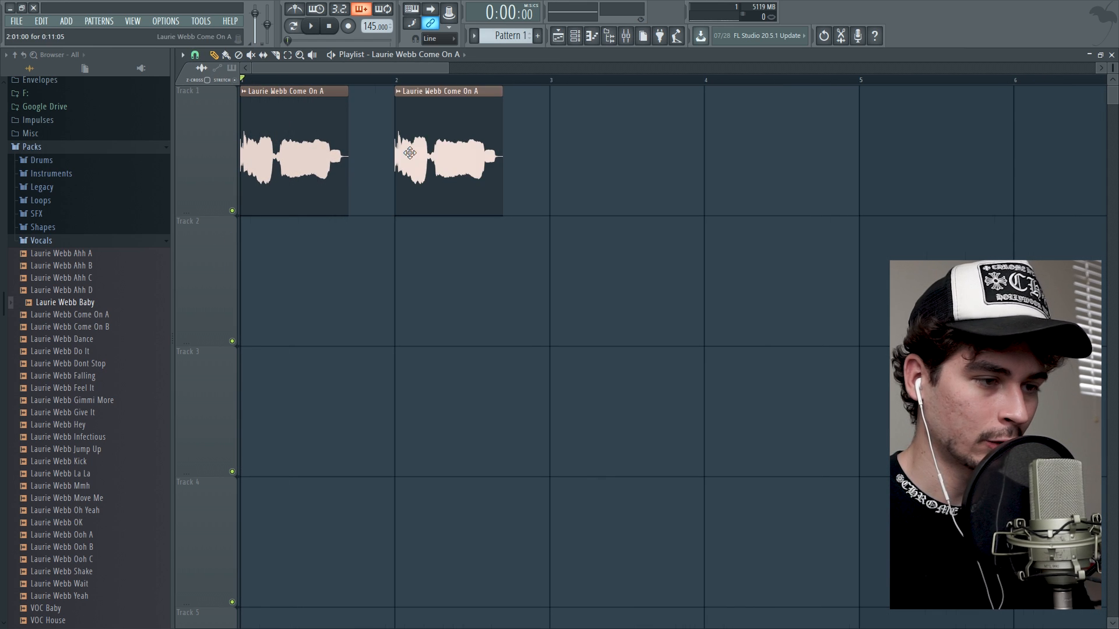
{"action": "left_click", "coordinate": [568, 176]}
{"action": "key", "text": "space"}
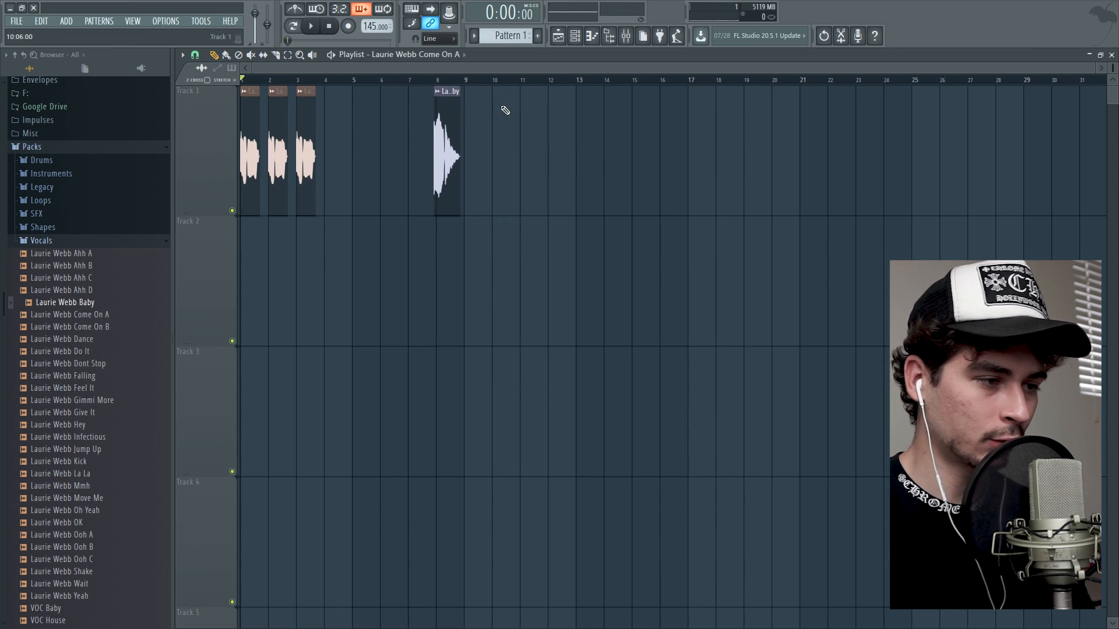
Turn playlist snapping off and move the "Baby" clip to the start of bar 4 on Track 1.
{"action": "left_click_drag", "start_coordinate": [451, 150], "coordinate": [339, 169]}
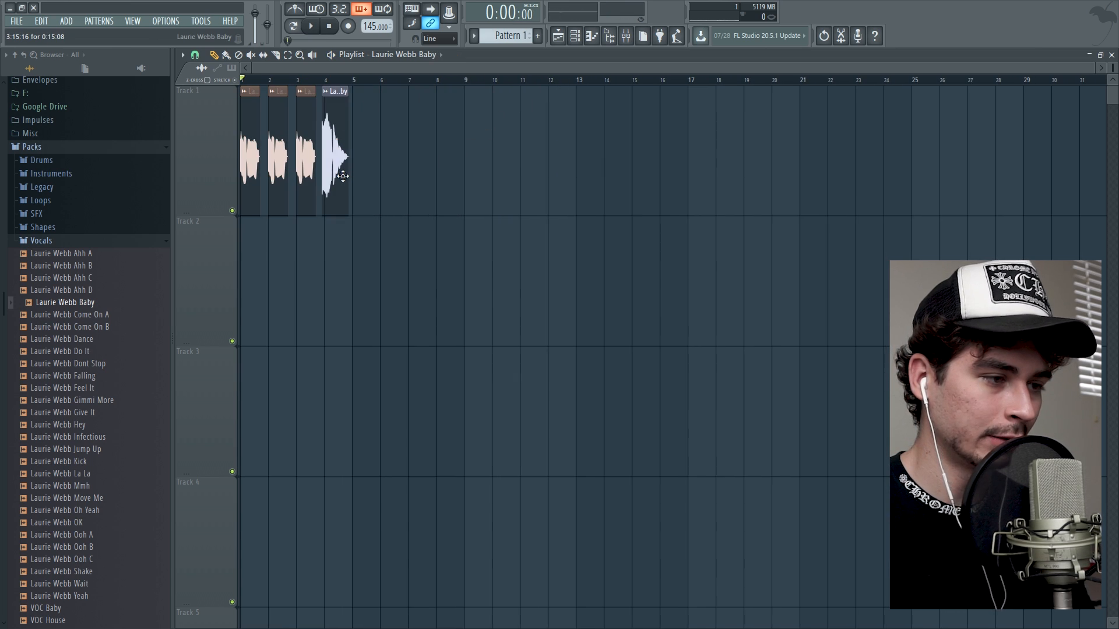
{"action": "left_click", "coordinate": [333, 79]}
{"action": "scroll", "coordinate": [355, 80], "scroll_direction": "up", "scroll_amount": 5}
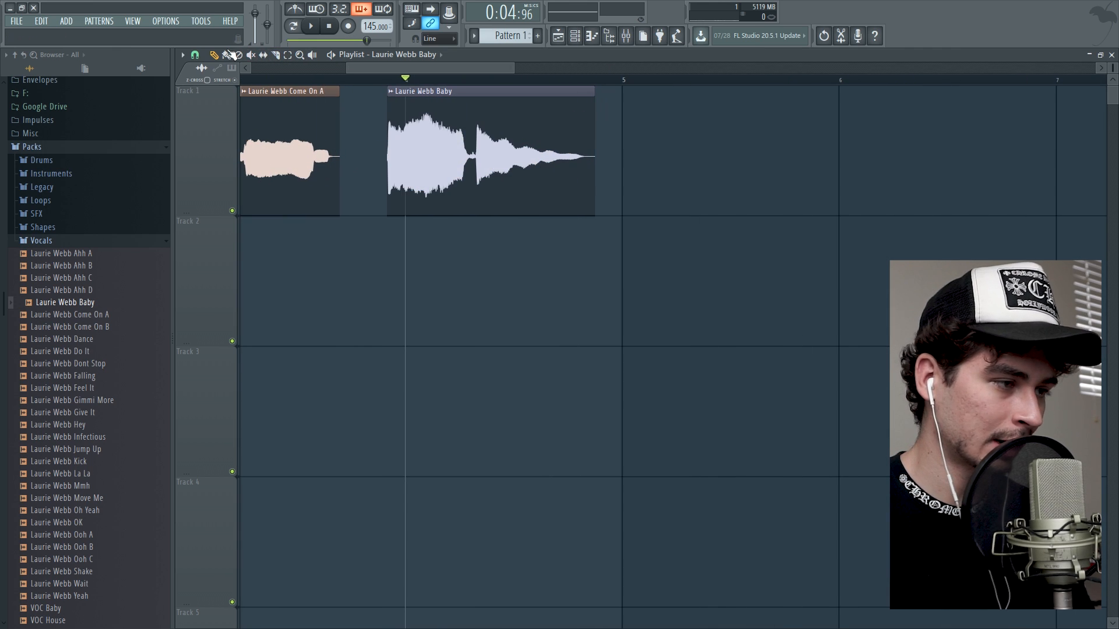
{"action": "left_click", "coordinate": [196, 54]}
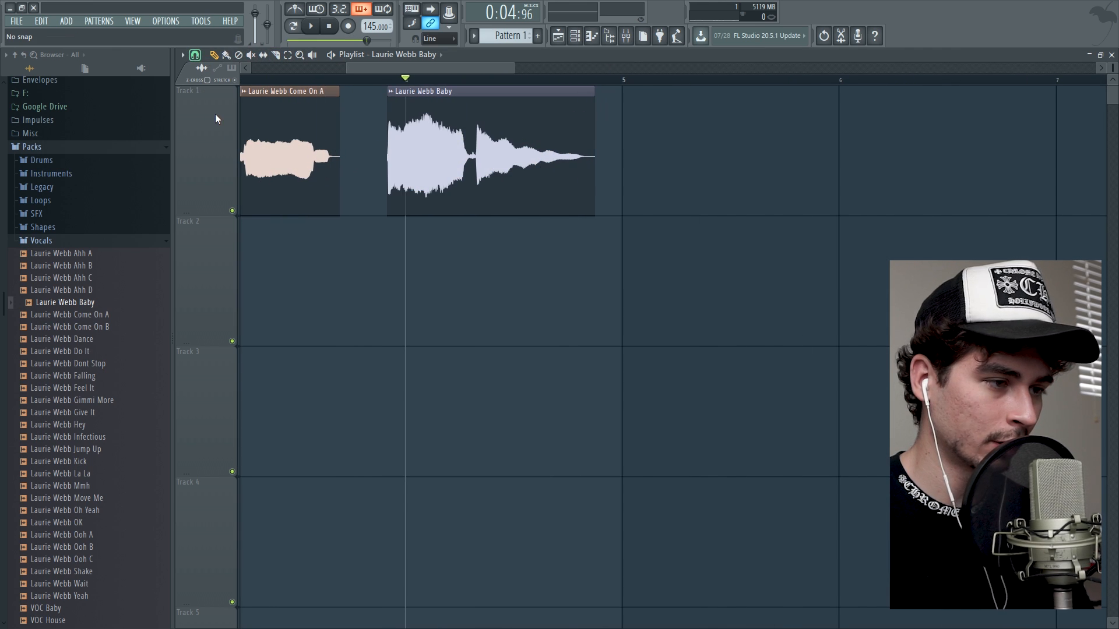
{"action": "left_click", "coordinate": [215, 115]}
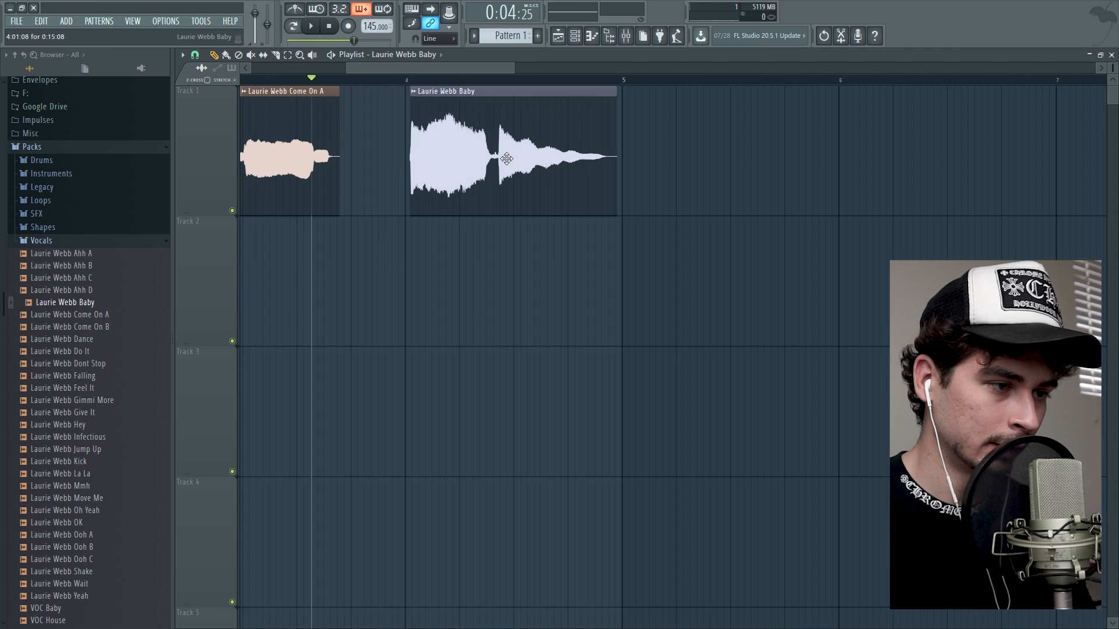
{"action": "left_click_drag", "start_coordinate": [507, 159], "coordinate": [502, 158]}
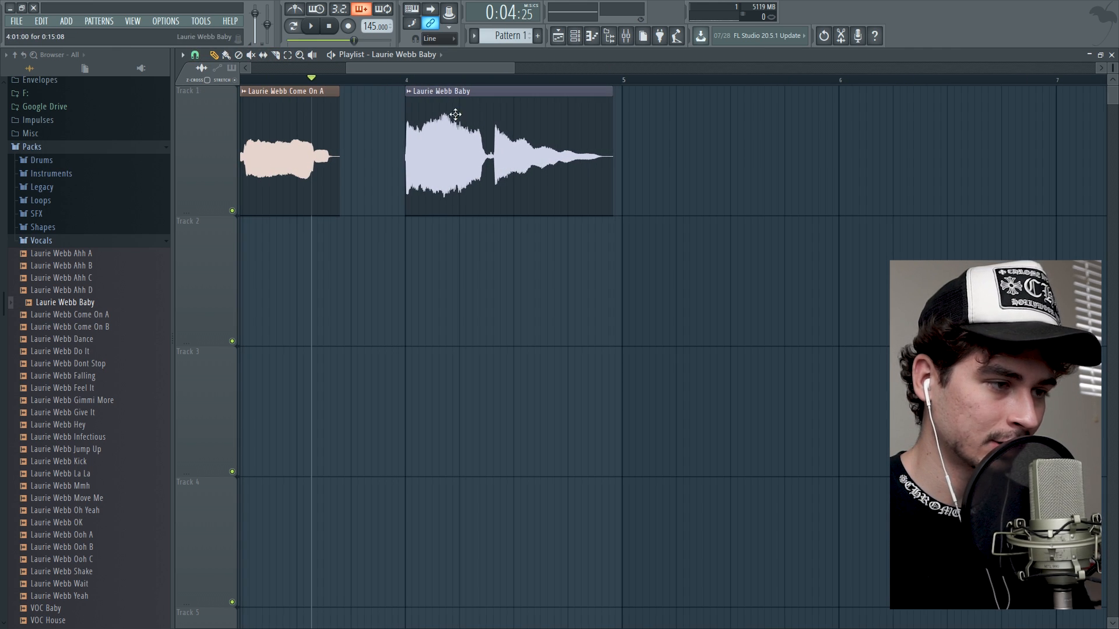
{"action": "left_click", "coordinate": [409, 80]}
Set the "Baby" sample's stretching mode to e2 generic and time-stretch its clip down to a length of 0:14:07.
{"action": "scroll", "coordinate": [408, 81], "scroll_direction": "up", "scroll_amount": 4}
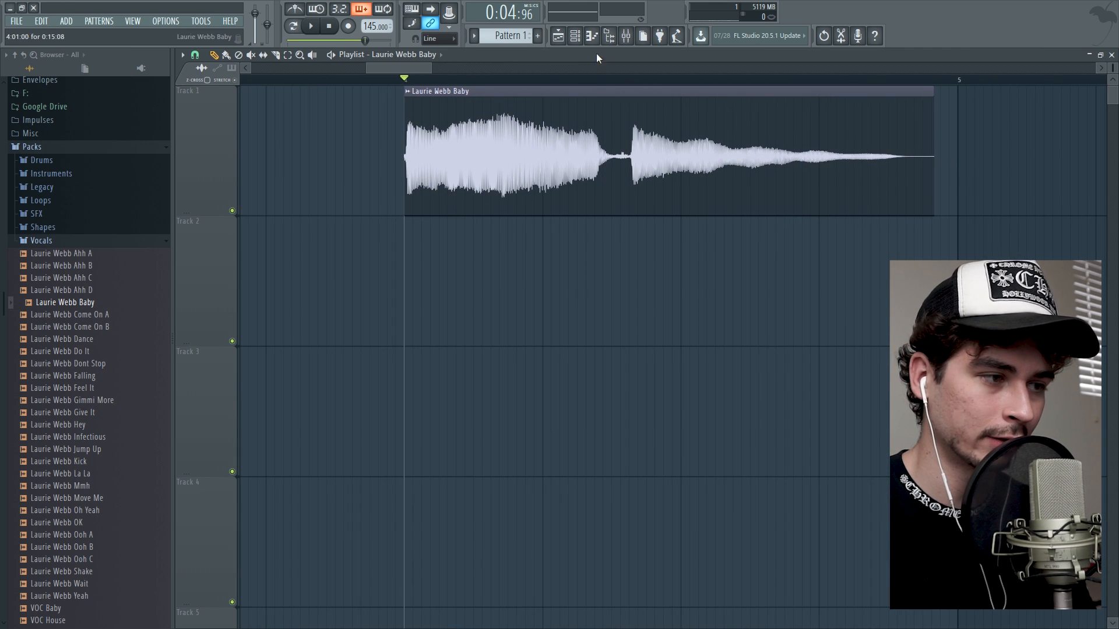
{"action": "key", "text": "space"}
{"action": "double_click", "coordinate": [590, 167]}
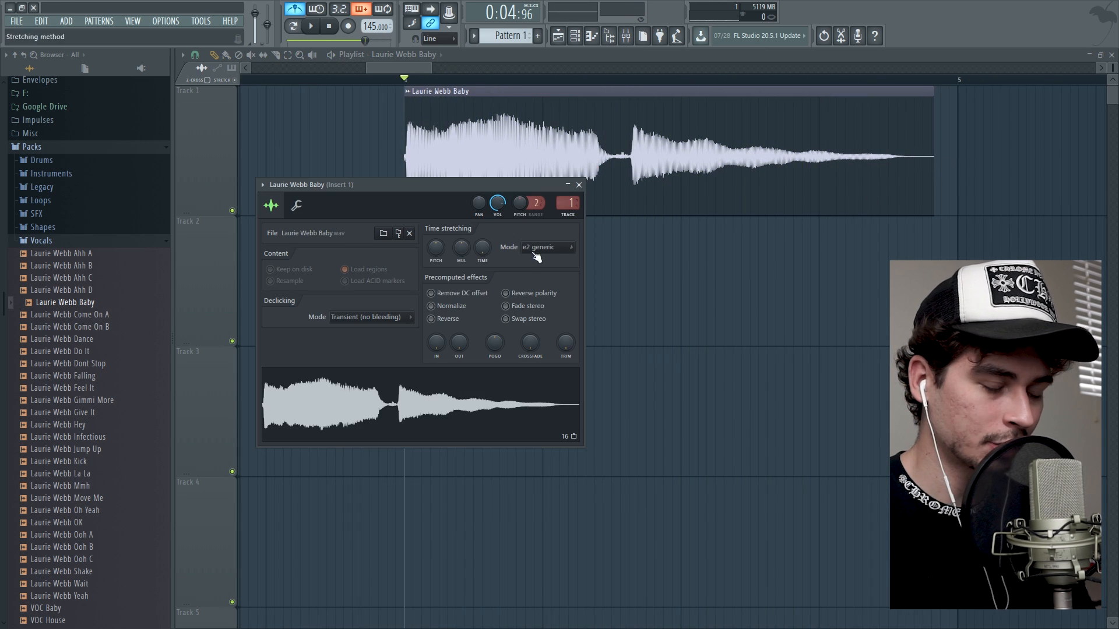
{"action": "left_click", "coordinate": [578, 184]}
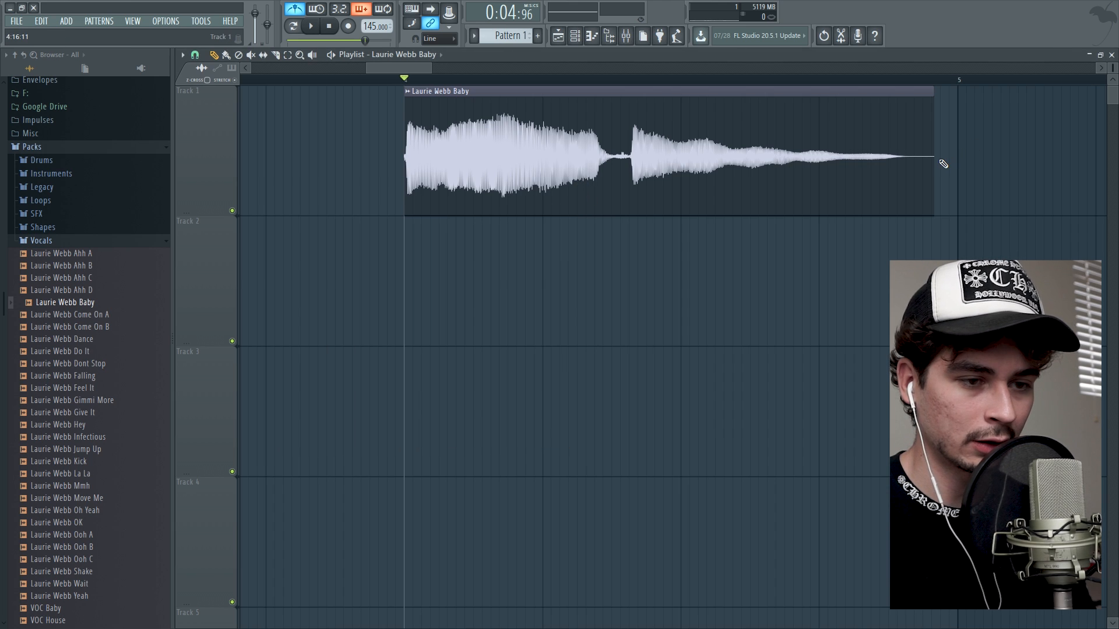
{"action": "left_click_drag", "start_coordinate": [933, 158], "coordinate": [897, 188]}
{"action": "key", "text": "space"}
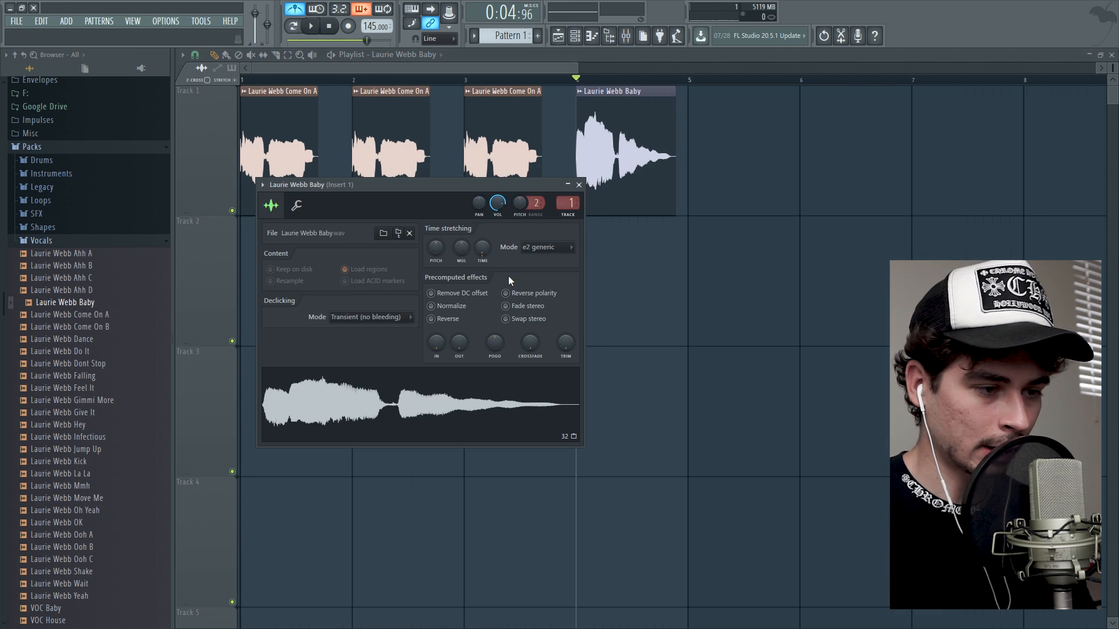
Raise the time-stretching pitch of the "Baby" sample slightly and play bars 1 to 4 as a selected range.
{"action": "left_click_drag", "start_coordinate": [435, 252], "coordinate": [435, 243]}
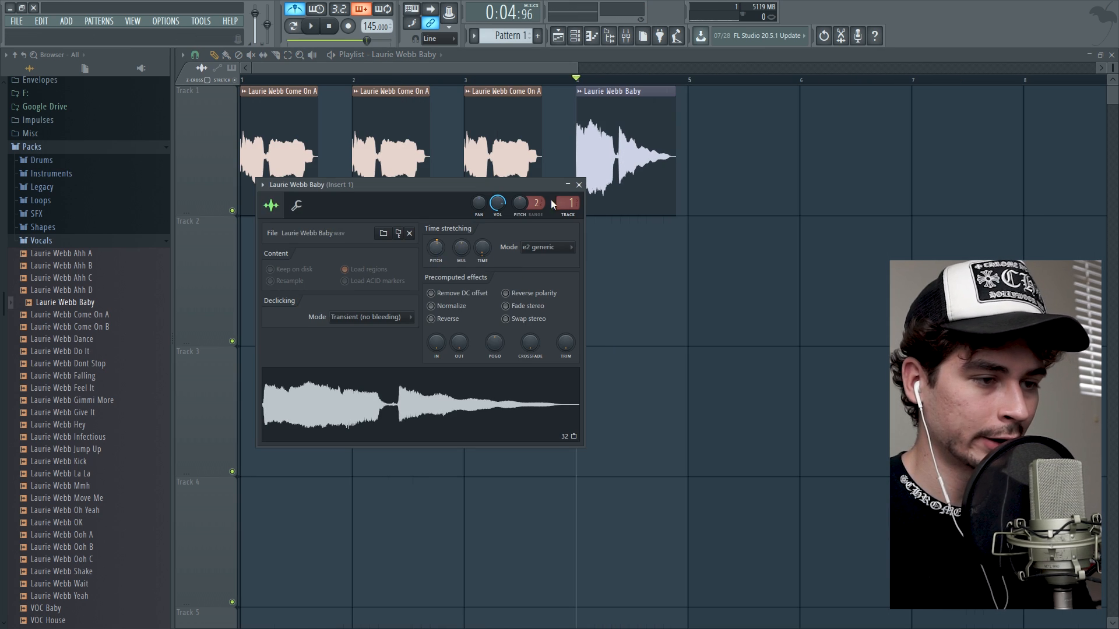
{"action": "left_click", "coordinate": [578, 185]}
{"action": "left_click_drag", "start_coordinate": [609, 81], "coordinate": [724, 146]}
{"action": "key", "text": "space"}
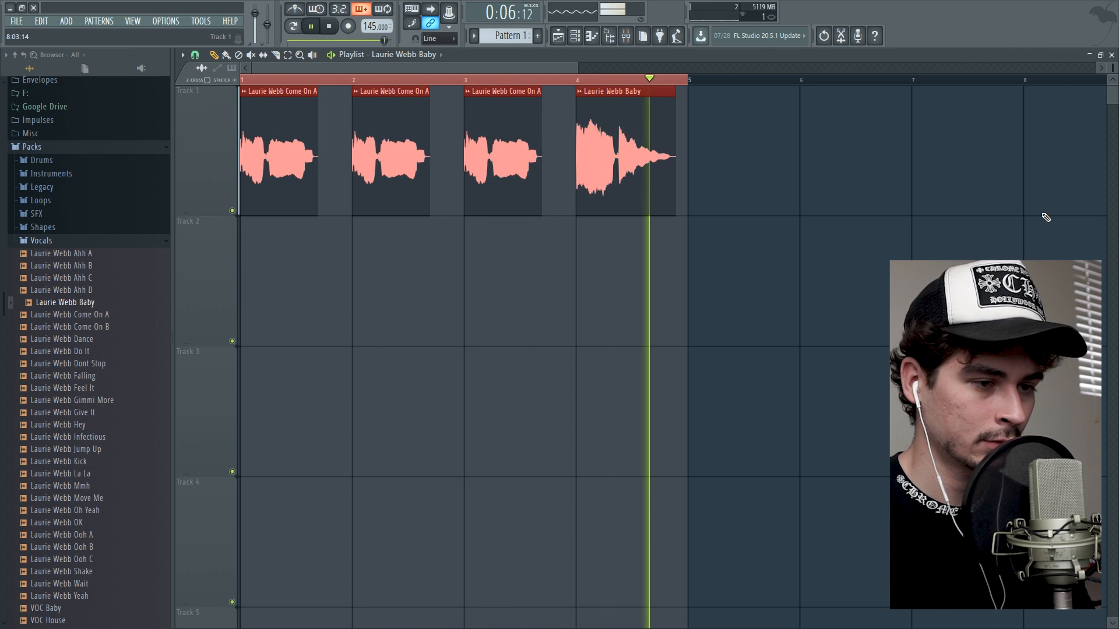
{"action": "key", "text": "space"}
Clear the time selection, adjust the "Baby" channel's volume in the Channel rack, and play the arrangement.
{"action": "left_click", "coordinate": [574, 80]}
{"action": "left_click", "coordinate": [575, 80]}
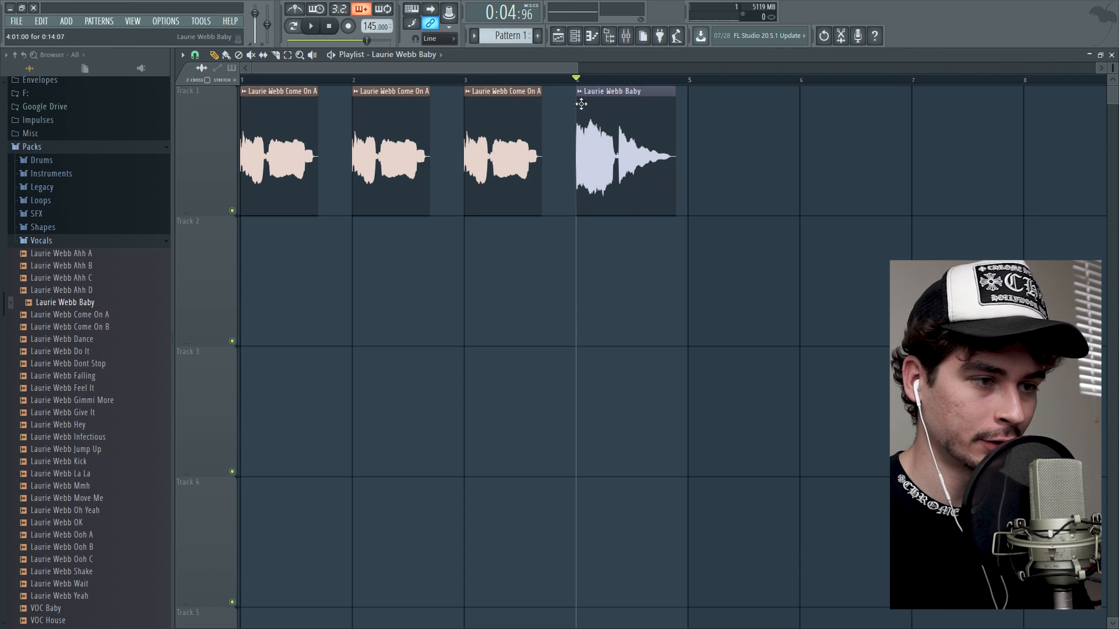
{"action": "left_click", "coordinate": [574, 37]}
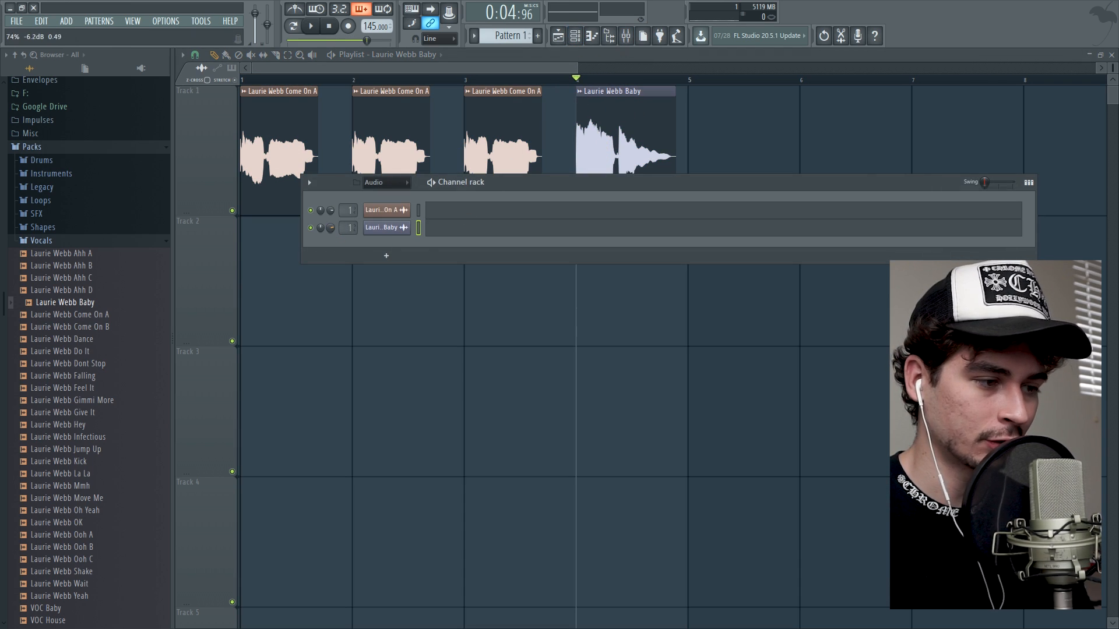
{"action": "key", "text": "space"}
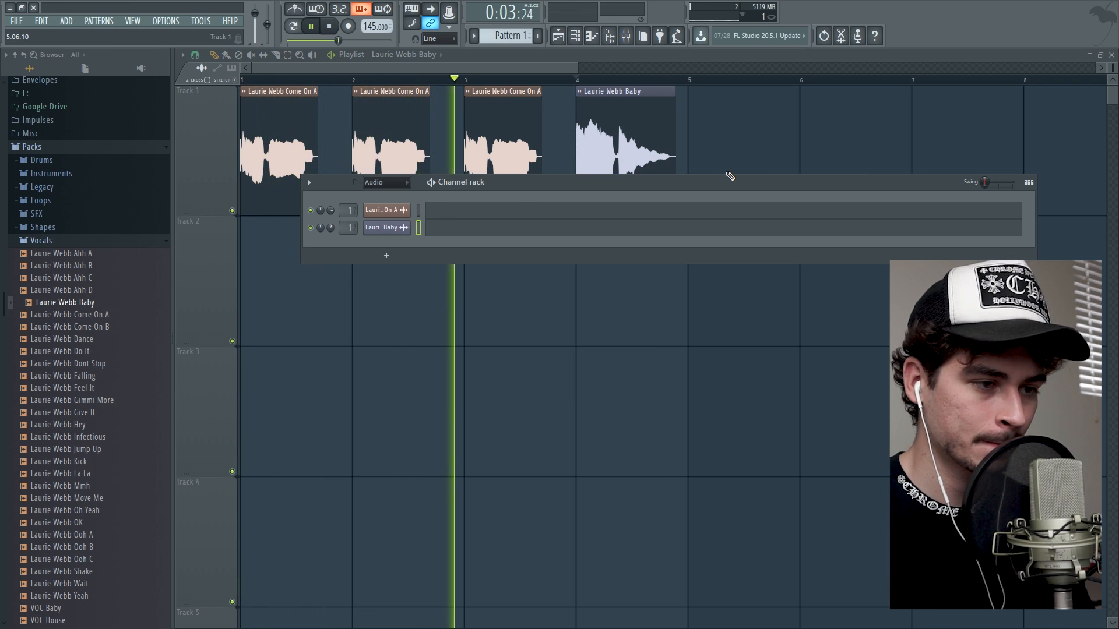
Stop playback, select all the vocal clips in the playlist, and lower the Insert 1 volume in the mixer.
{"action": "left_click", "coordinate": [524, 63]}
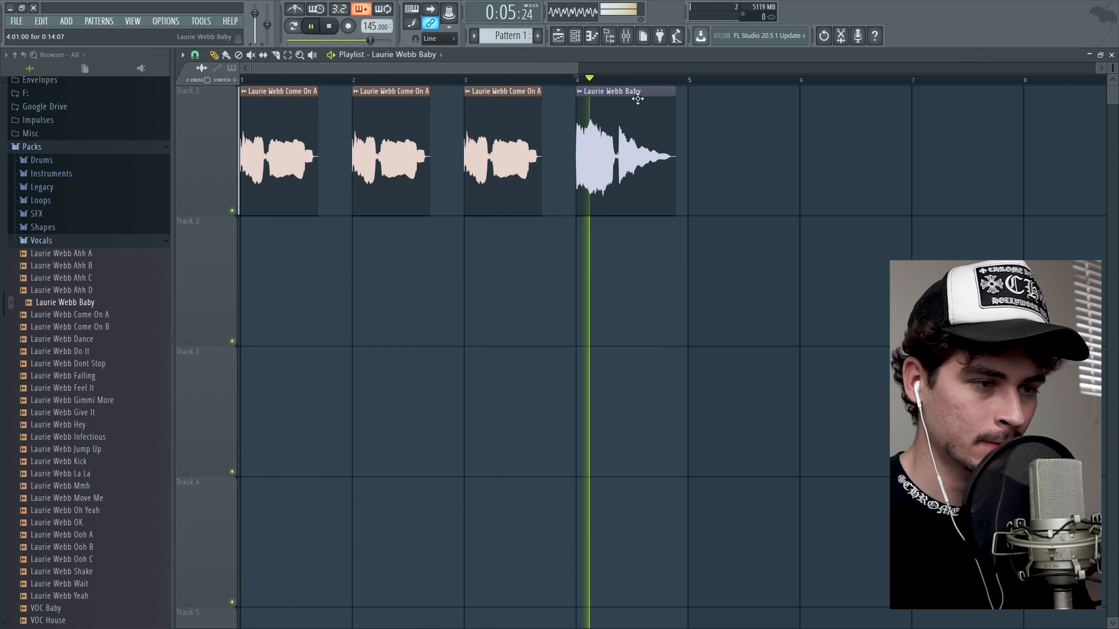
{"action": "key", "text": "space"}
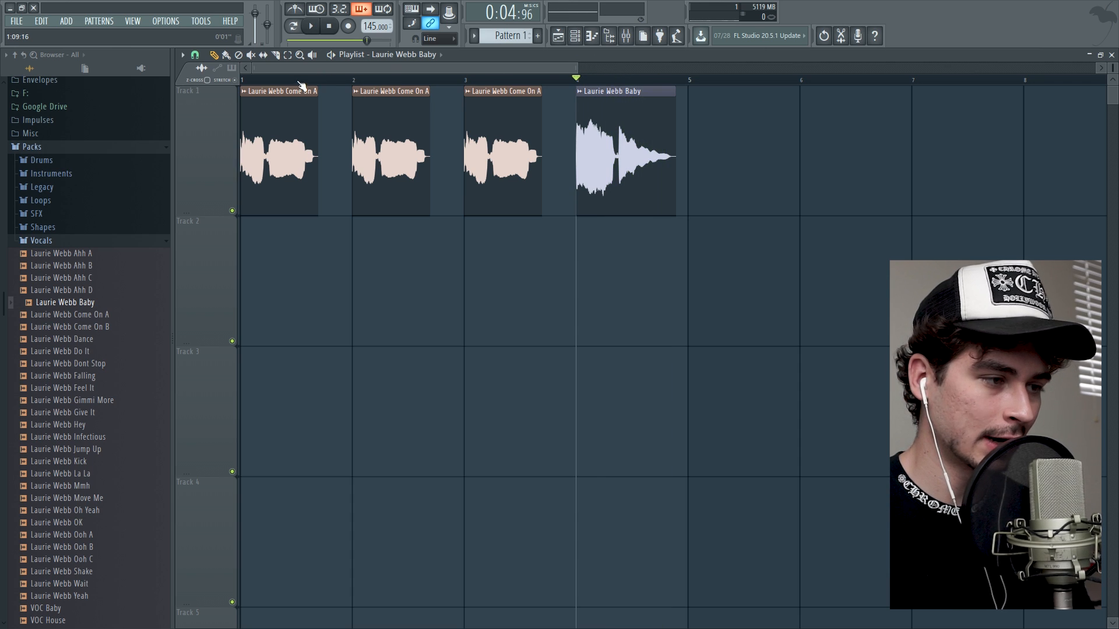
{"action": "key", "text": "ctrl+a"}
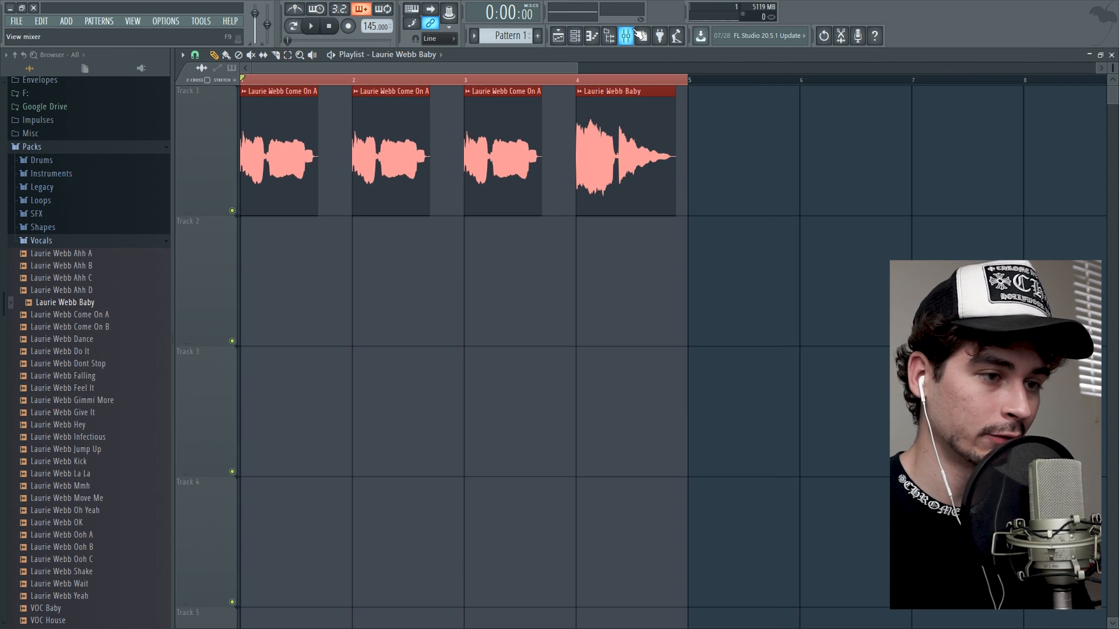
{"action": "left_click", "coordinate": [639, 35]}
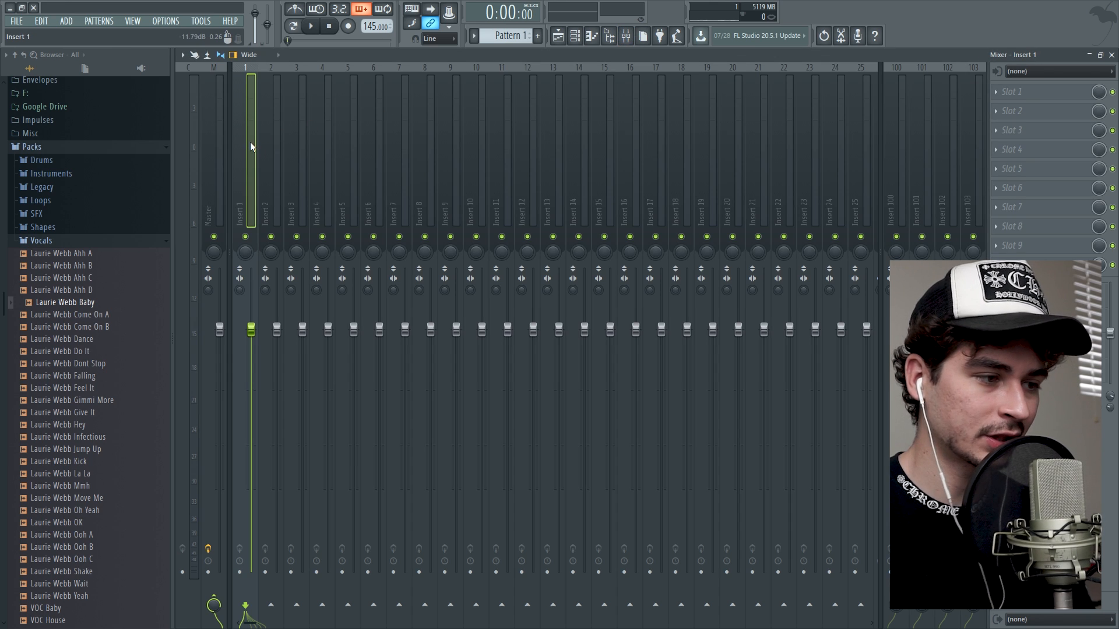
{"action": "left_click_drag", "start_coordinate": [251, 329], "coordinate": [251, 352]}
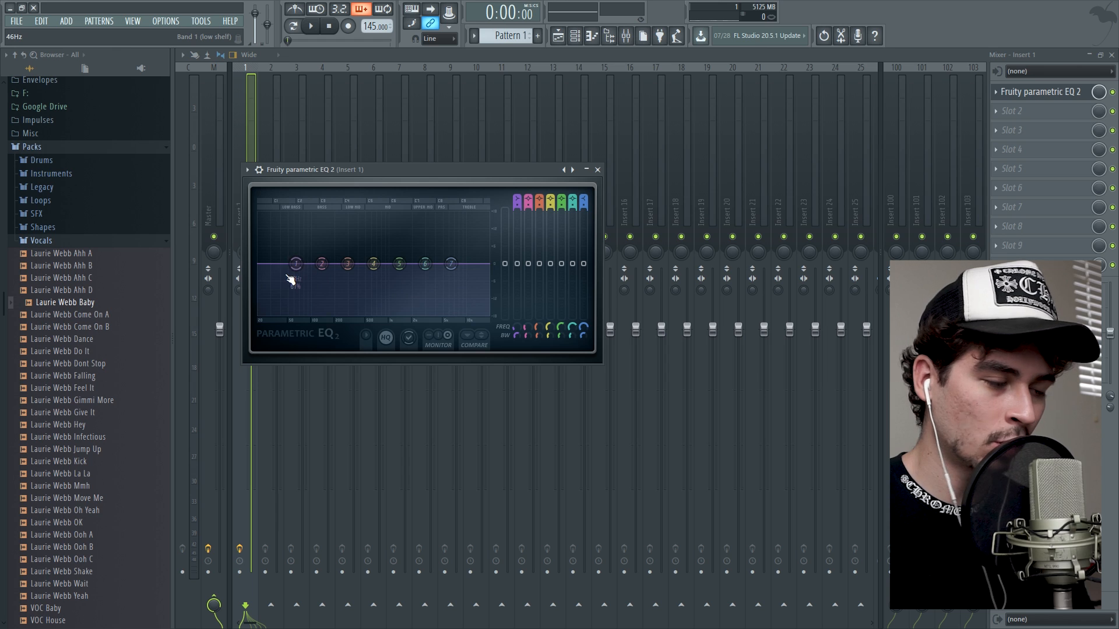
Add Fruity parametric EQ 2 to Insert 1 and roll off the lows with band 1 at about 152 Hz during playback.
{"action": "left_click_drag", "start_coordinate": [290, 280], "coordinate": [312, 314]}
{"action": "left_click_drag", "start_coordinate": [315, 264], "coordinate": [307, 321]}
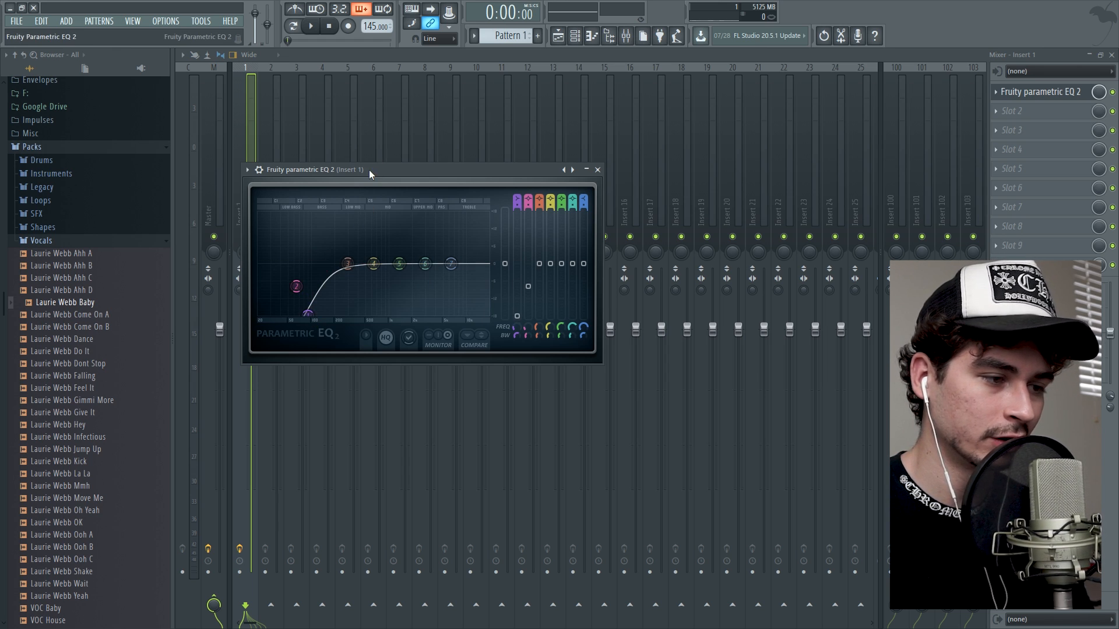
{"action": "left_click_drag", "start_coordinate": [369, 170], "coordinate": [536, 173]}
{"action": "key", "text": "space"}
{"action": "left_click_drag", "start_coordinate": [475, 318], "coordinate": [501, 317]}
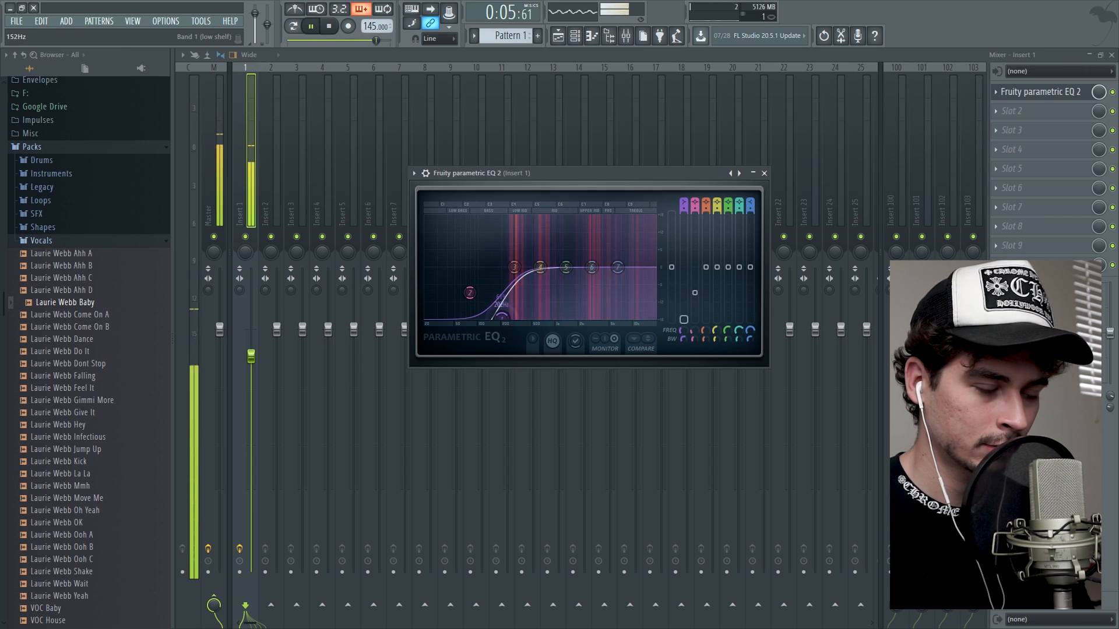
{"action": "key", "text": "space"}
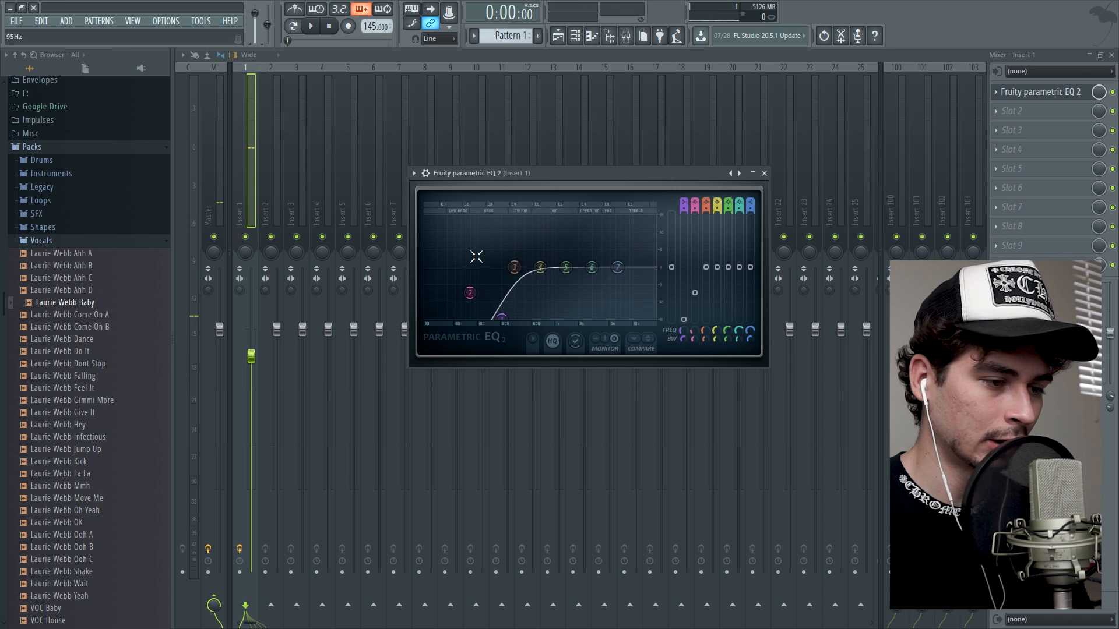
{"action": "left_click", "coordinate": [764, 173]}
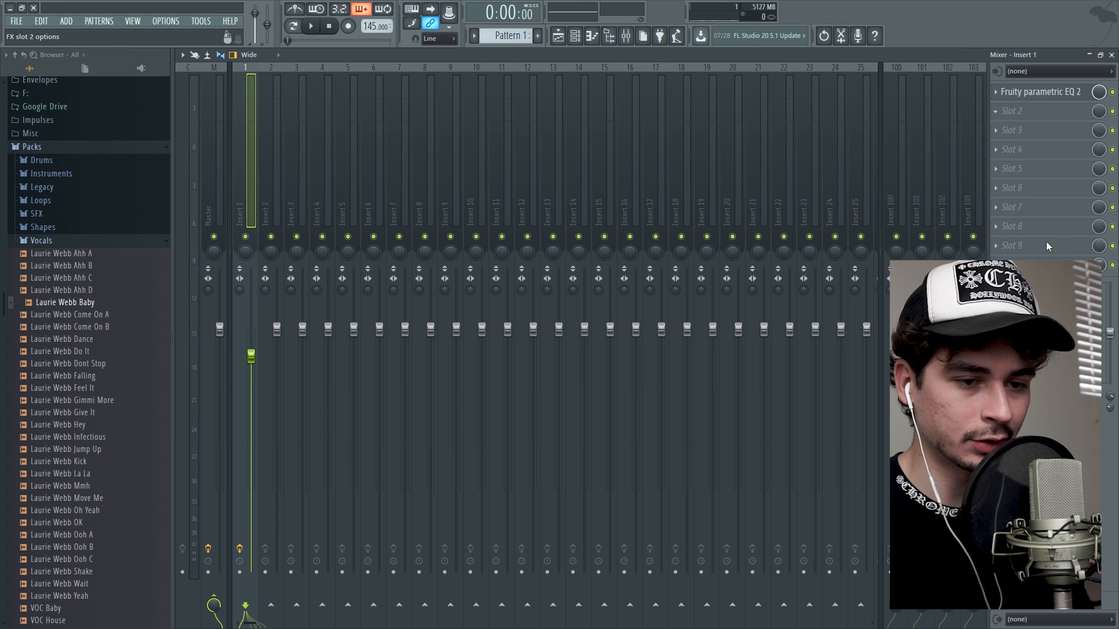
Load Fruity delay 2 in Insert 1's second effect slot, reduce its mix level to about 7%, and play the vocals.
{"action": "left_click", "coordinate": [218, 90]}
{"action": "left_click_drag", "start_coordinate": [352, 185], "coordinate": [446, 196]}
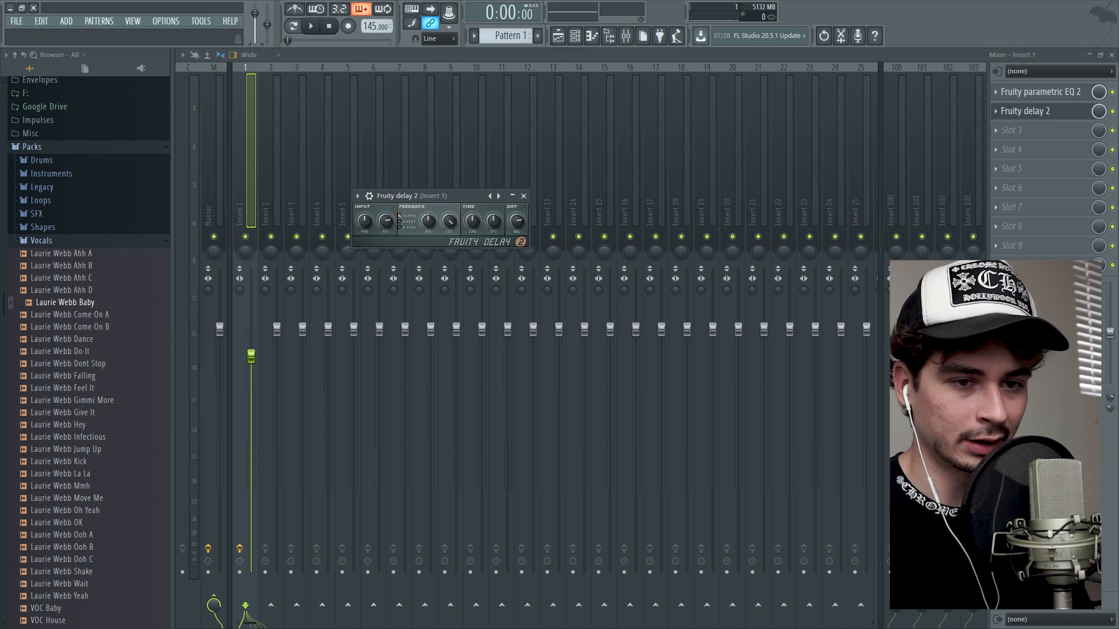
{"action": "left_click_drag", "start_coordinate": [1098, 110], "coordinate": [1097, 112]}
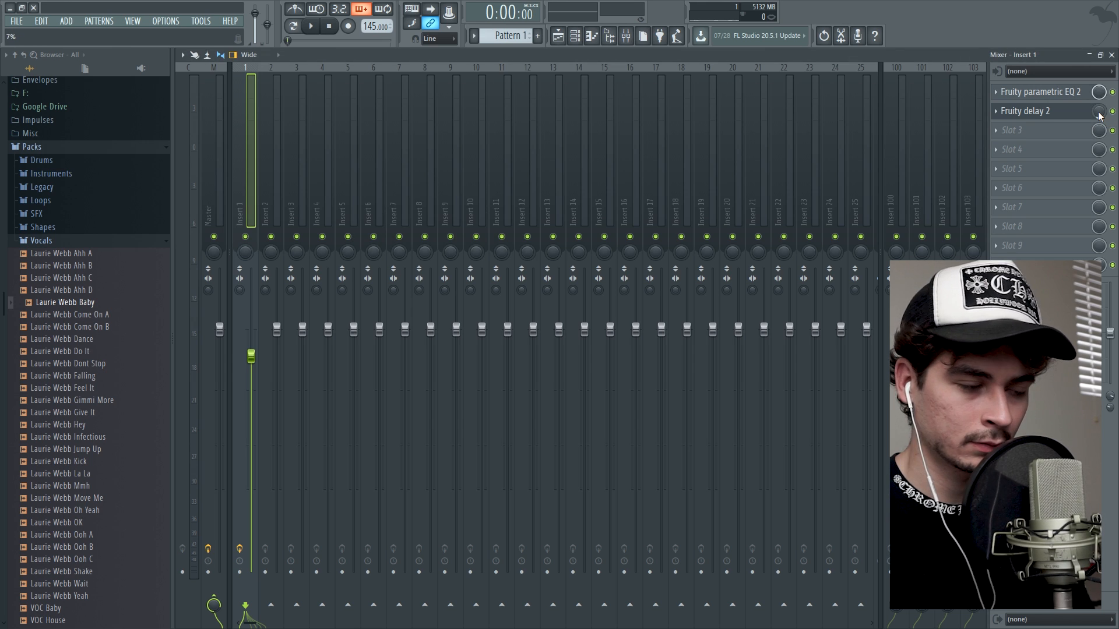
{"action": "key", "text": "space"}
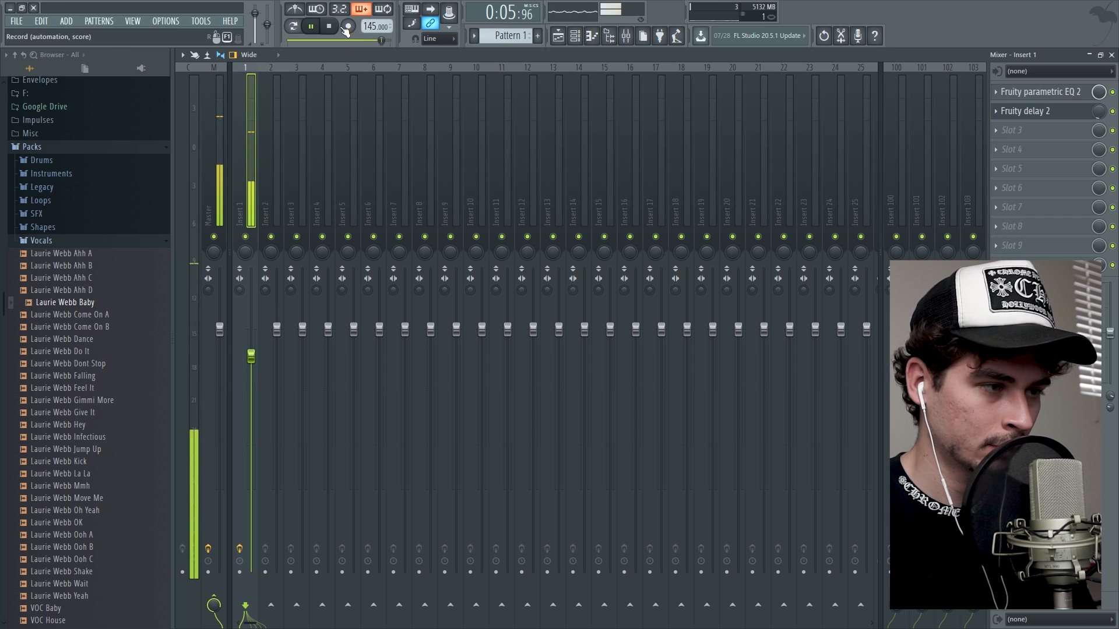
{"action": "key", "text": "space"}
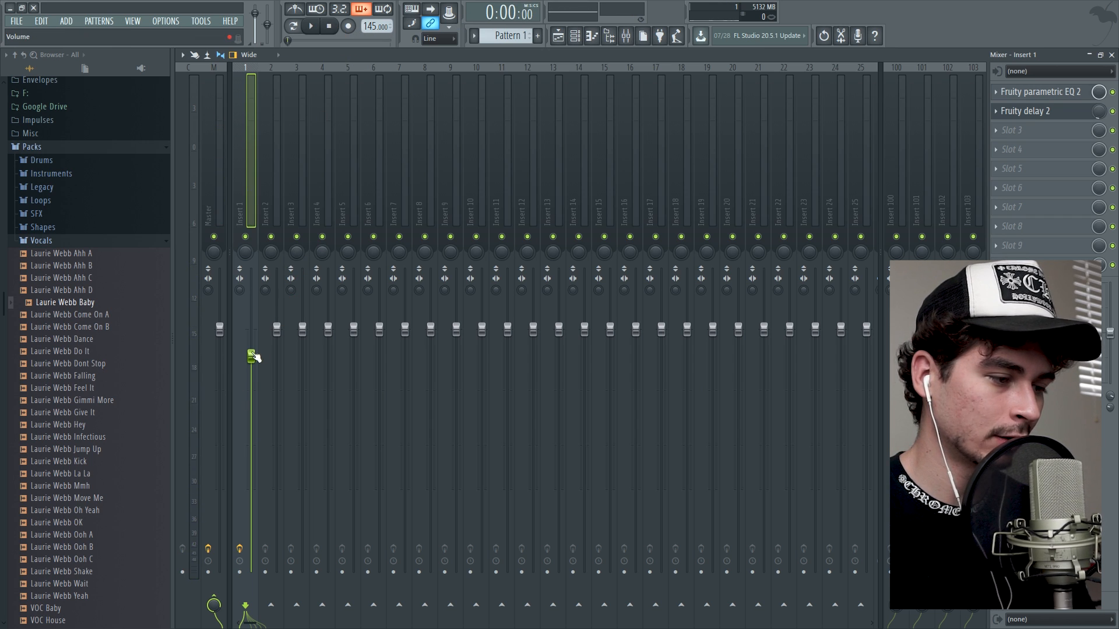
Lower Insert 1's volume and add ValhallaVintageVerb in slot 3 with a low mix level and a decay of about 1.37 s.
{"action": "left_click_drag", "start_coordinate": [251, 356], "coordinate": [251, 418]}
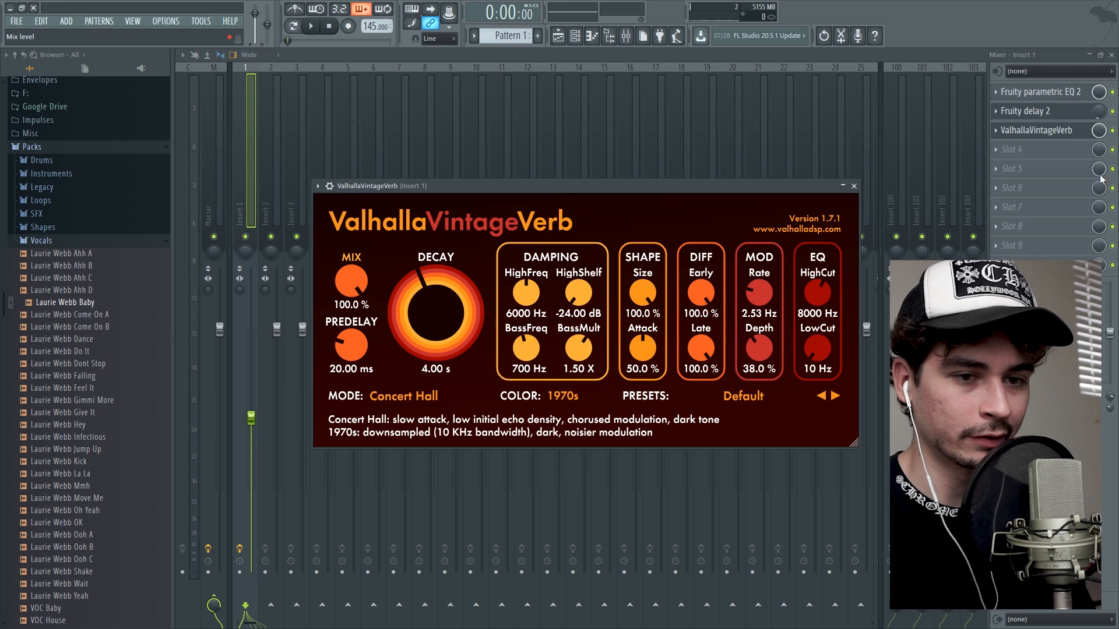
{"action": "left_click", "coordinate": [853, 186]}
{"action": "left_click_drag", "start_coordinate": [1098, 131], "coordinate": [1098, 146]}
{"action": "key", "text": "space"}
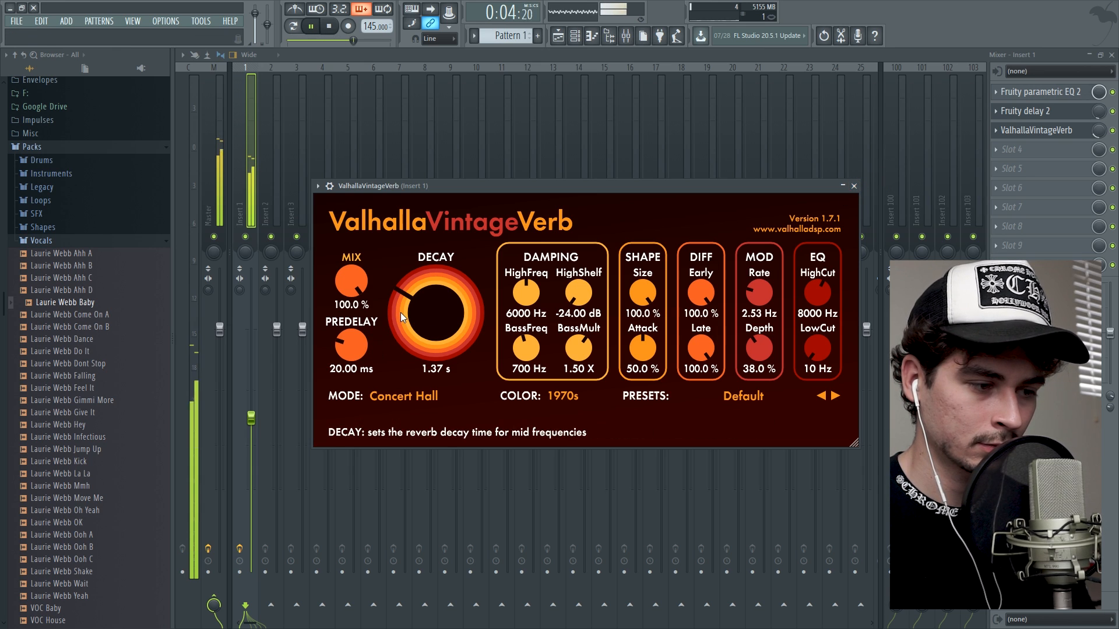
{"action": "scroll", "coordinate": [401, 312], "scroll_direction": "down", "scroll_amount": 3}
{"action": "left_click", "coordinate": [853, 187]}
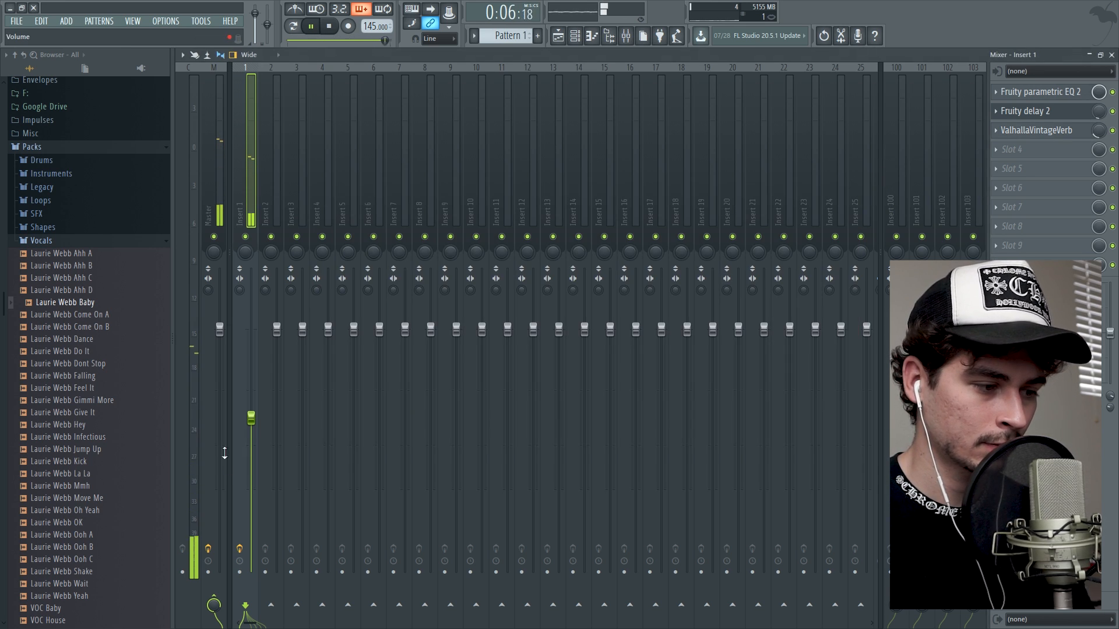
{"action": "key", "text": "space"}
Lower Insert 1's volume slightly, return to the playlist, and clear the time selection.
{"action": "left_click_drag", "start_coordinate": [254, 417], "coordinate": [257, 427]}
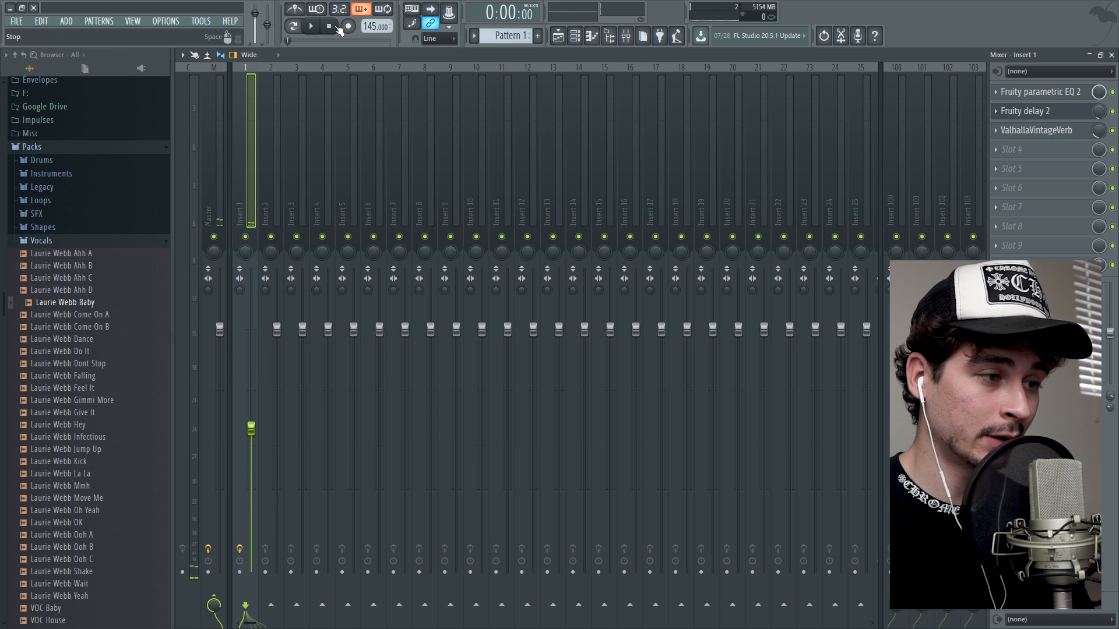
{"action": "left_click", "coordinate": [1112, 56]}
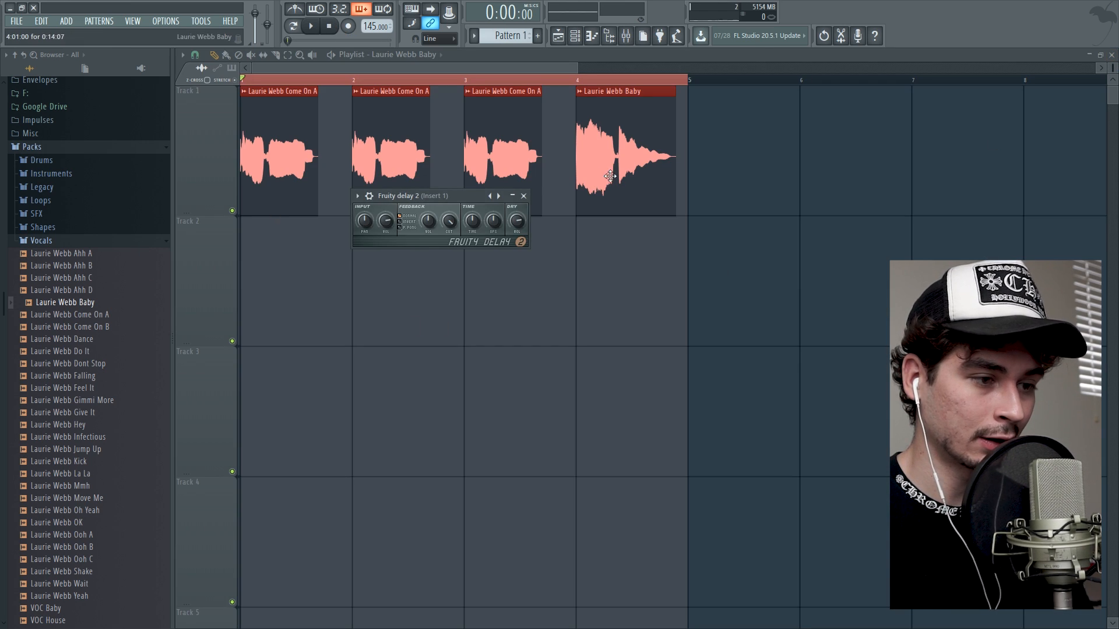
{"action": "left_click", "coordinate": [523, 196]}
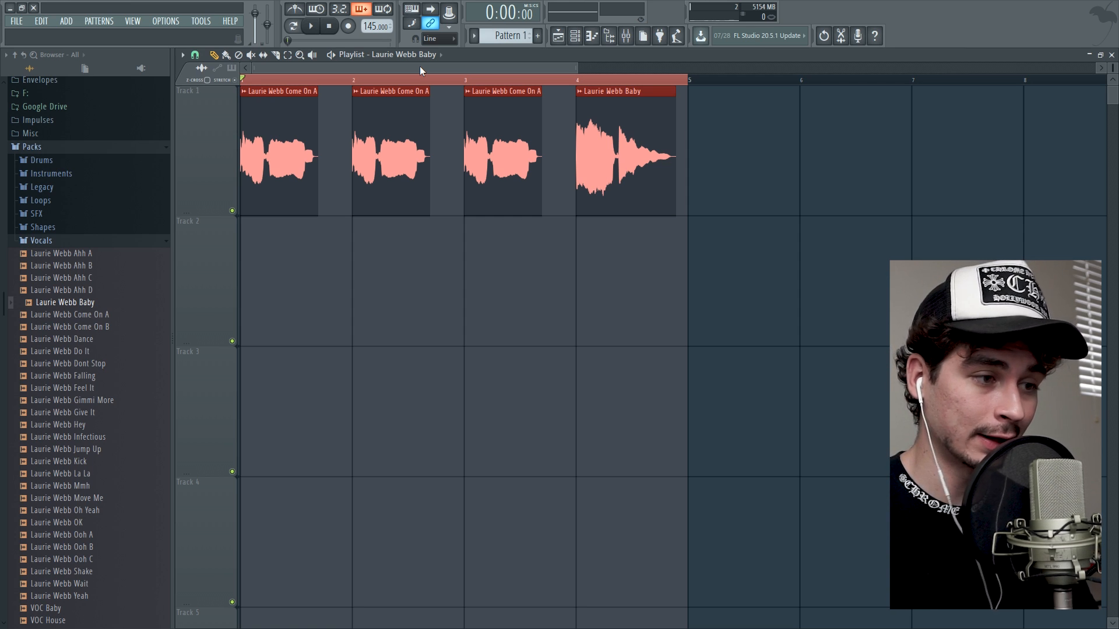
{"action": "left_click", "coordinate": [282, 80], "text": "ctrl"}
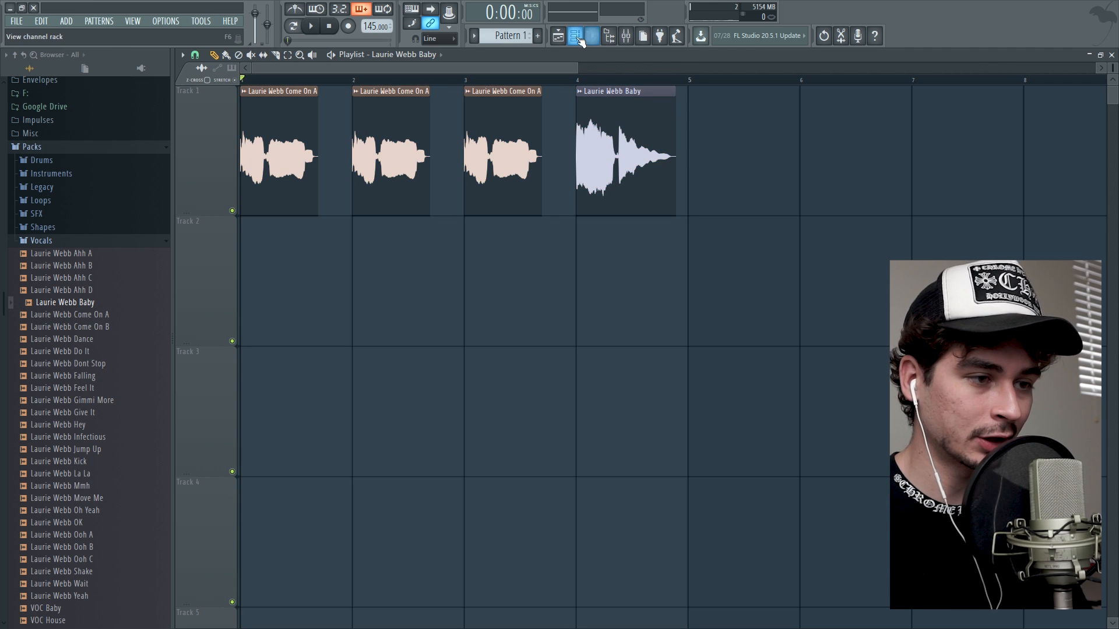
Add a Kontakt Portable x64 channel and lay G#, B, C#, D# and F# notes across all octaves for bars 1 to 8.
{"action": "left_click", "coordinate": [579, 38]}
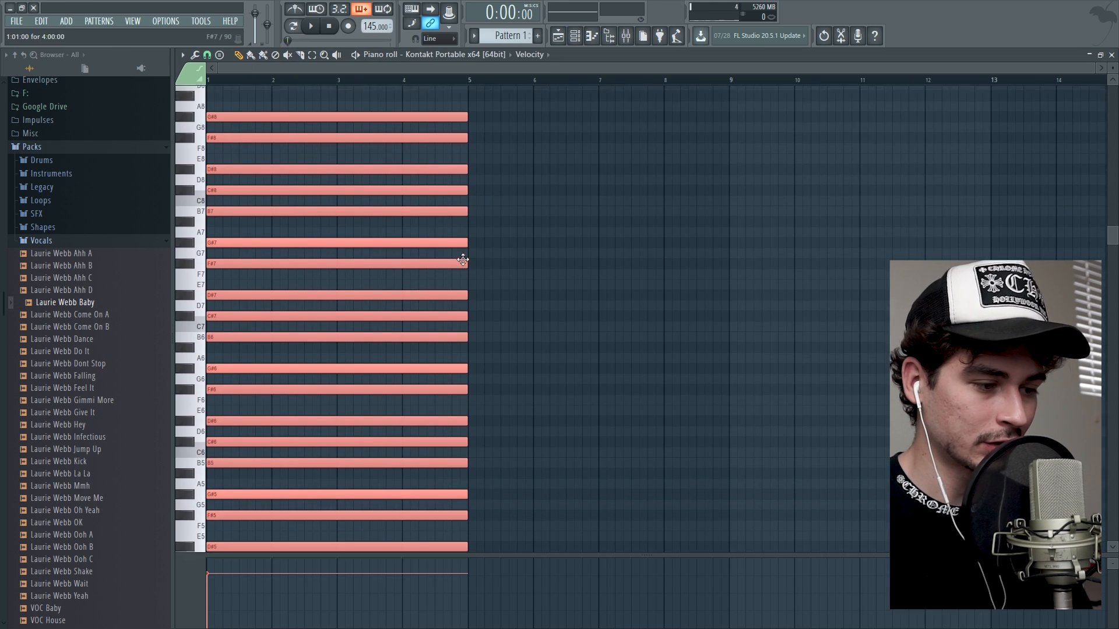
{"action": "scroll", "coordinate": [466, 257], "scroll_direction": "up", "scroll_amount": 3}
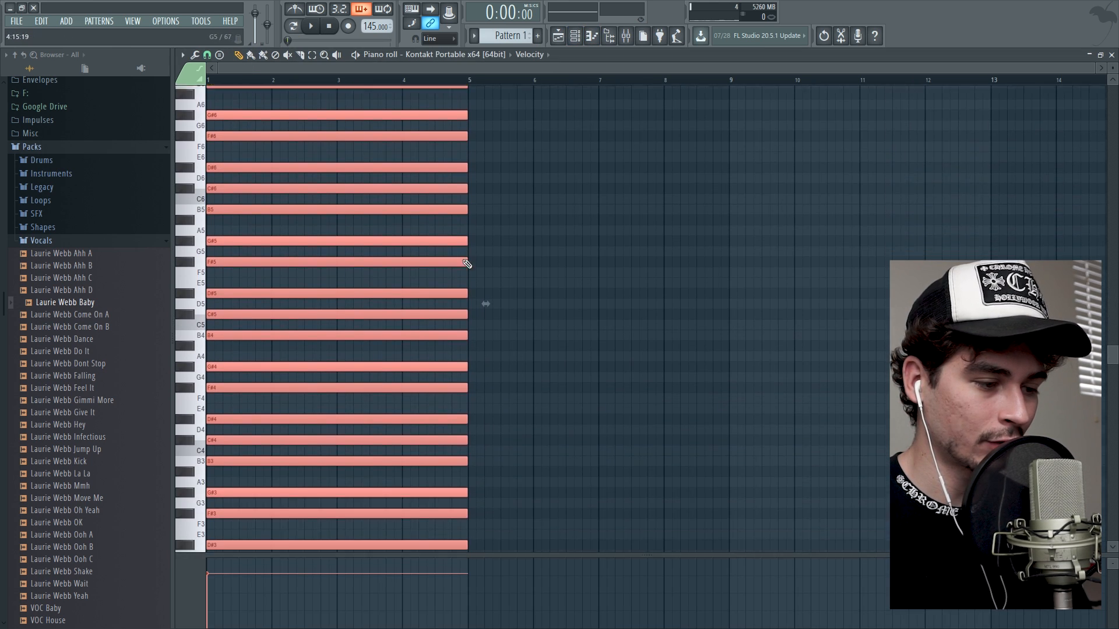
{"action": "scroll", "coordinate": [467, 264], "scroll_direction": "down", "scroll_amount": 10}
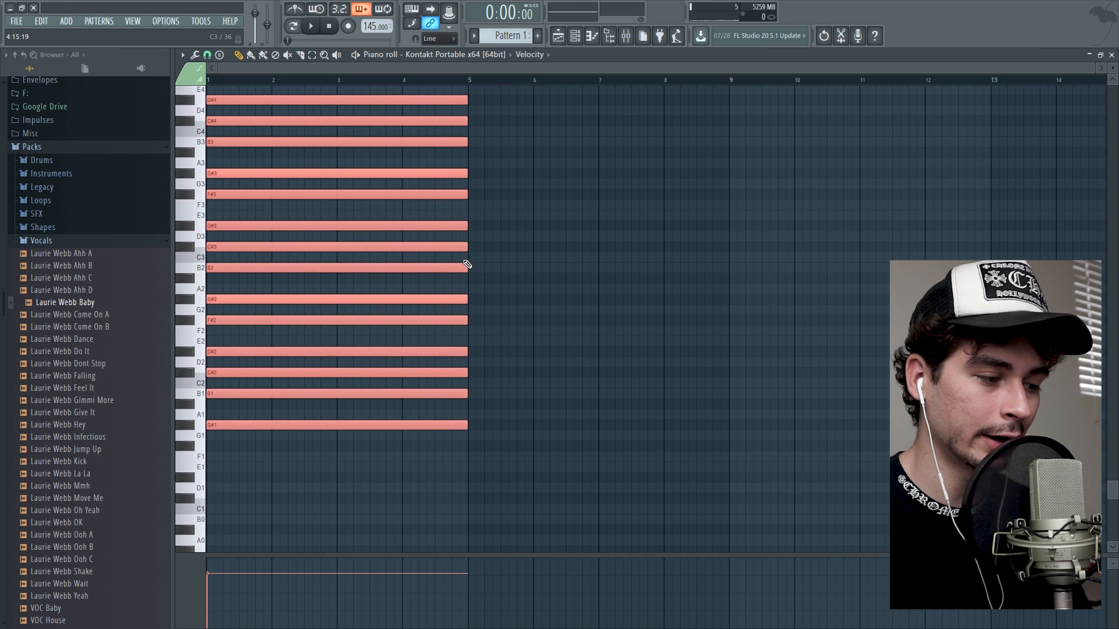
{"action": "scroll", "coordinate": [467, 264], "scroll_direction": "up", "scroll_amount": 5}
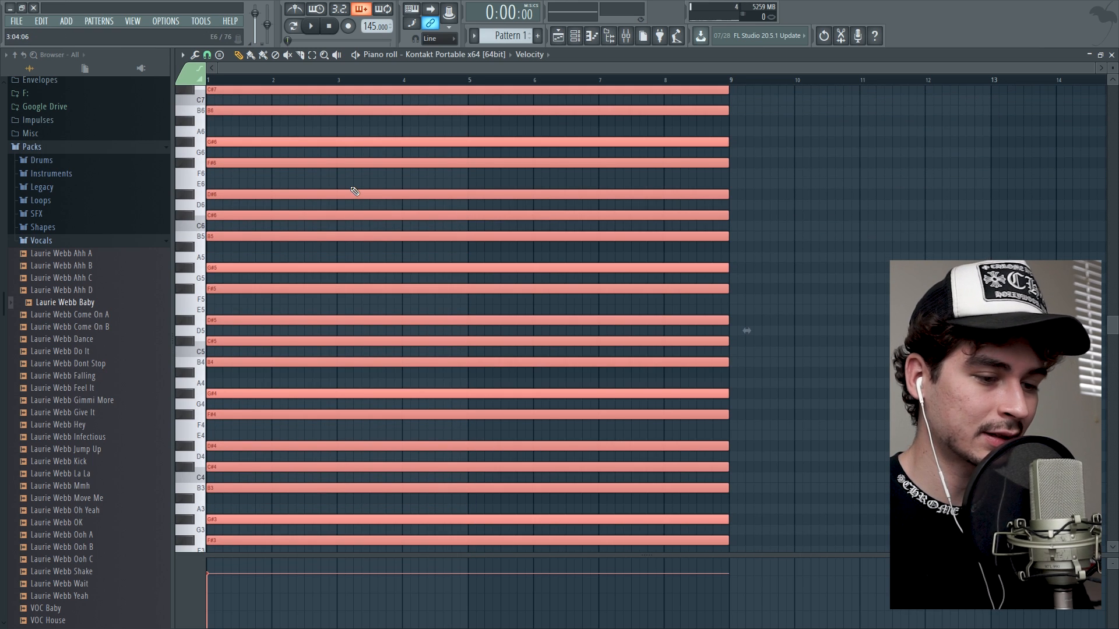
{"action": "scroll", "coordinate": [408, 209], "scroll_direction": "up", "scroll_amount": 3}
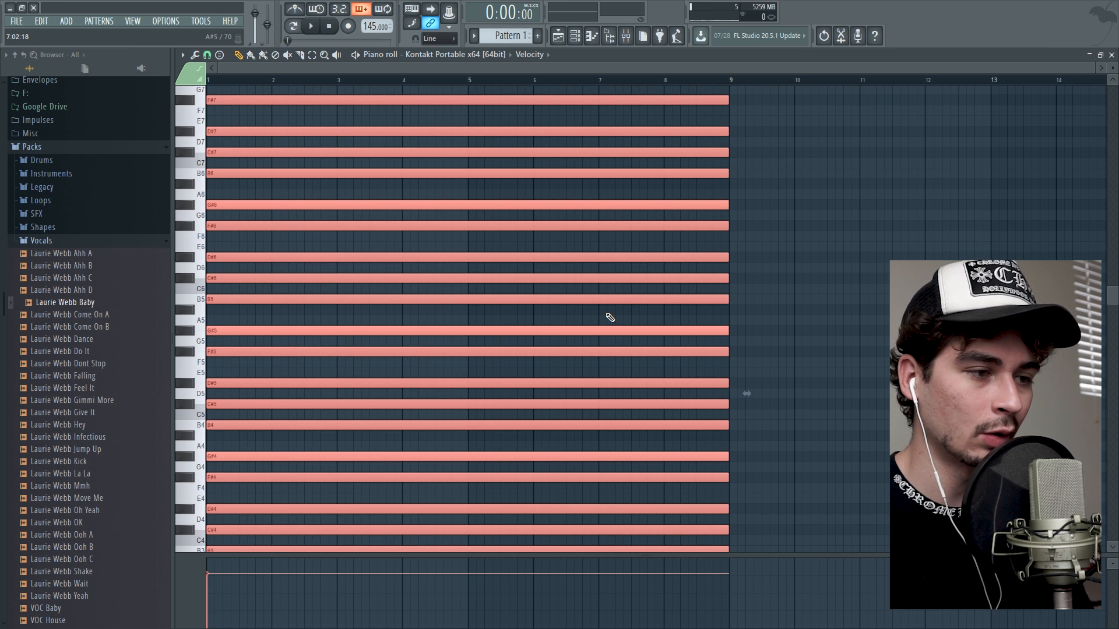
{"action": "scroll", "coordinate": [610, 318], "scroll_direction": "up", "scroll_amount": 2}
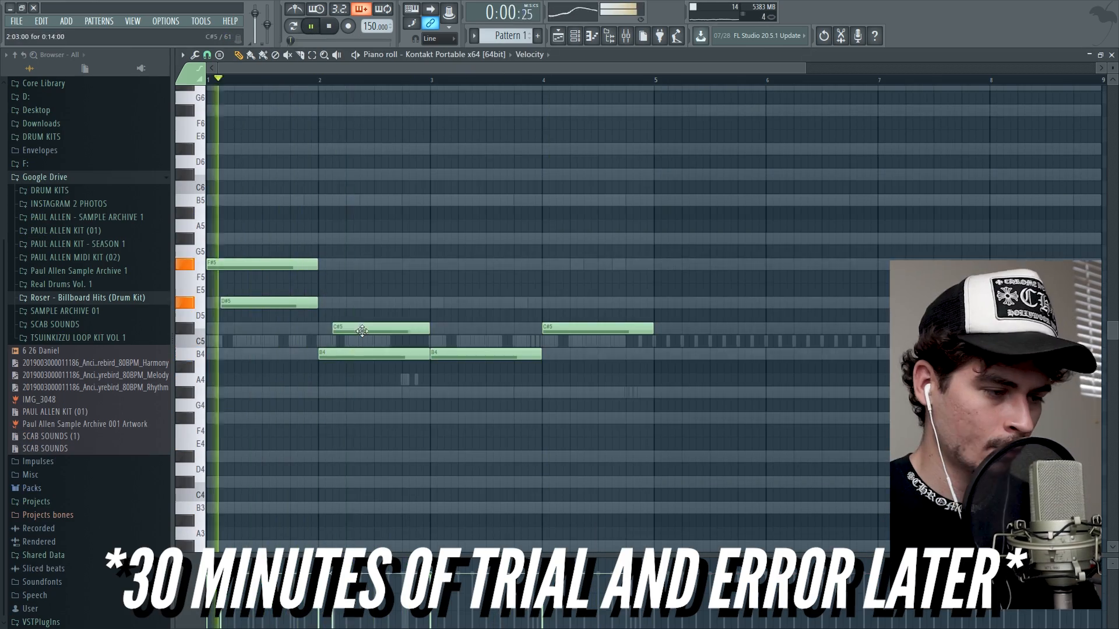
Move the bar 2 note down to B4 and add offset chord notes G#4 in bar 2, A#4 in bar 3, D#5 and A#4 in bar 4.
{"action": "left_click_drag", "start_coordinate": [362, 331], "coordinate": [362, 393]}
{"action": "scroll", "coordinate": [362, 393], "scroll_direction": "up", "scroll_amount": 1}
{"action": "left_click", "coordinate": [448, 341]}
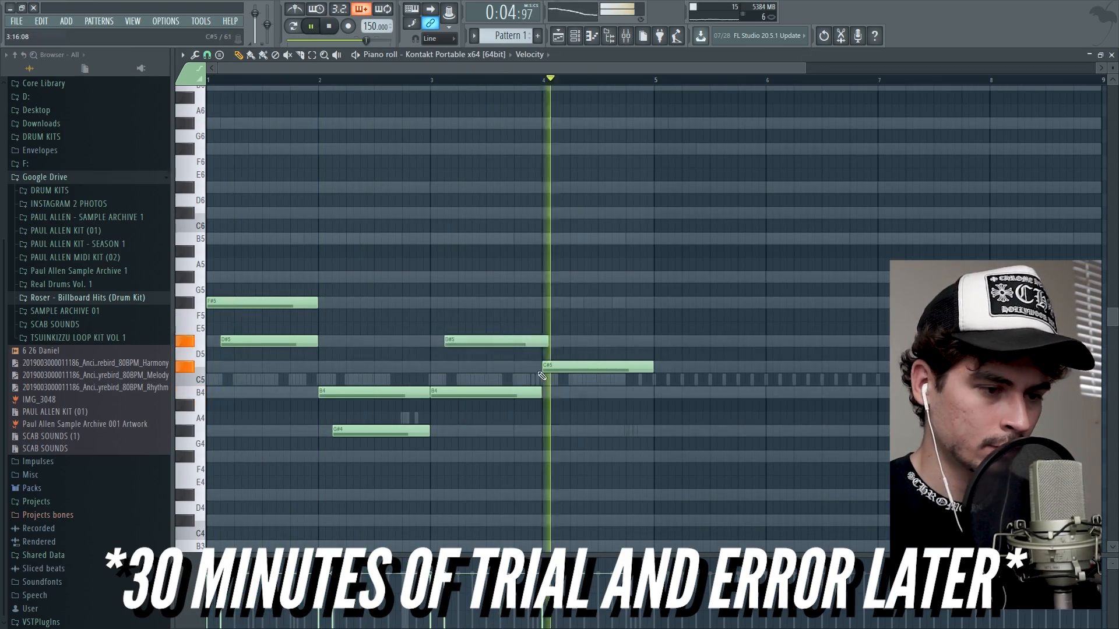
{"action": "left_click", "coordinate": [560, 341]}
{"action": "left_click_drag", "start_coordinate": [449, 340], "coordinate": [482, 406]}
{"action": "left_click", "coordinate": [589, 405]}
Add high melody notes above the chords: D#7 and A#6 in bars 1 and 4, B6 and C#7 in bars 2 and 3.
{"action": "left_click", "coordinate": [295, 239]}
{"action": "key", "text": "space"}
{"action": "key", "text": "F6"}
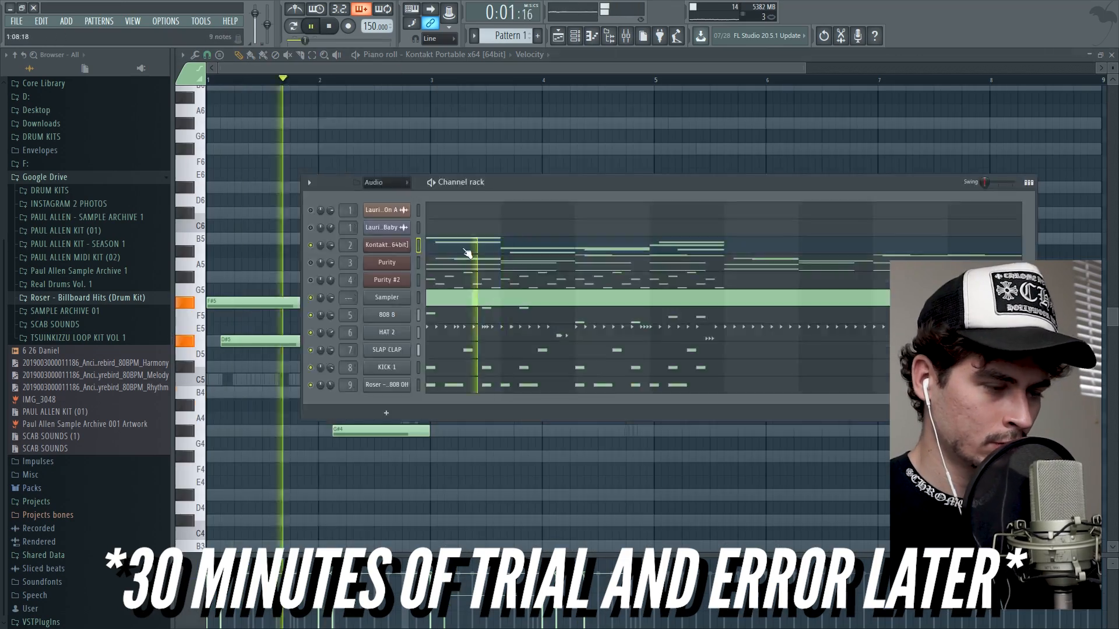
{"action": "scroll", "coordinate": [295, 163], "scroll_direction": "up", "scroll_amount": 3}
{"action": "scroll", "coordinate": [262, 175], "scroll_direction": "up", "scroll_amount": 1}
{"action": "left_click_drag", "start_coordinate": [257, 214], "coordinate": [256, 251]}
{"action": "left_click", "coordinate": [352, 239]}
{"action": "left_click", "coordinate": [366, 214]}
{"action": "left_click", "coordinate": [465, 239]}
{"action": "left_click", "coordinate": [478, 213]}
{"action": "left_click", "coordinate": [575, 188]}
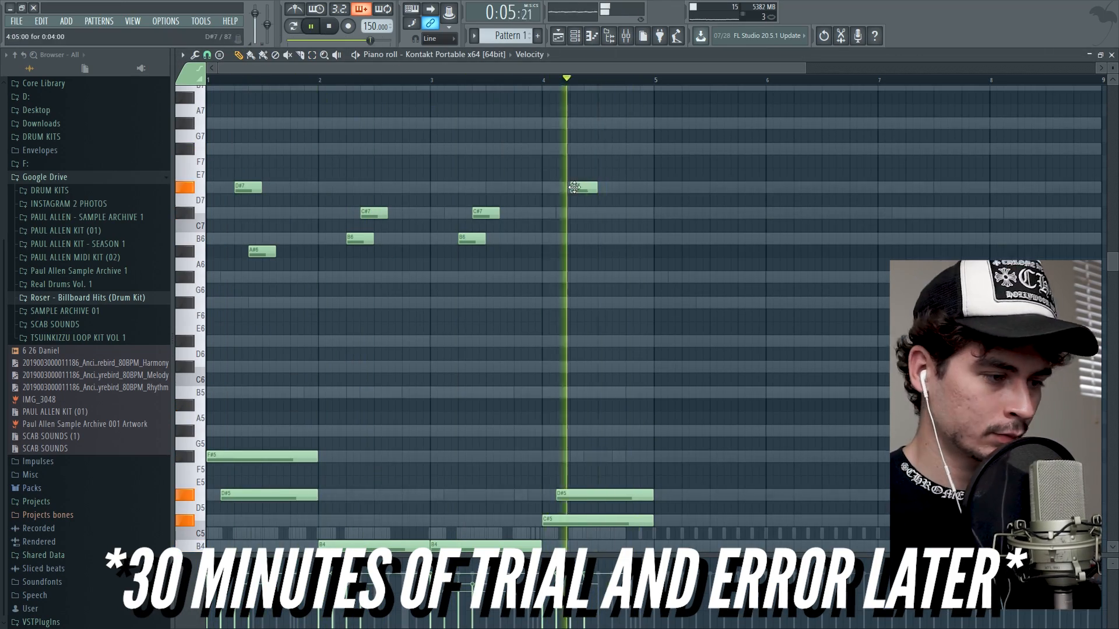
{"action": "left_click", "coordinate": [589, 251]}
Select all the high melody notes across bars 1 to 4 in the Kontakt piano roll.
{"action": "scroll", "coordinate": [590, 251], "scroll_direction": "down", "scroll_amount": 1}
{"action": "key", "text": "F6"}
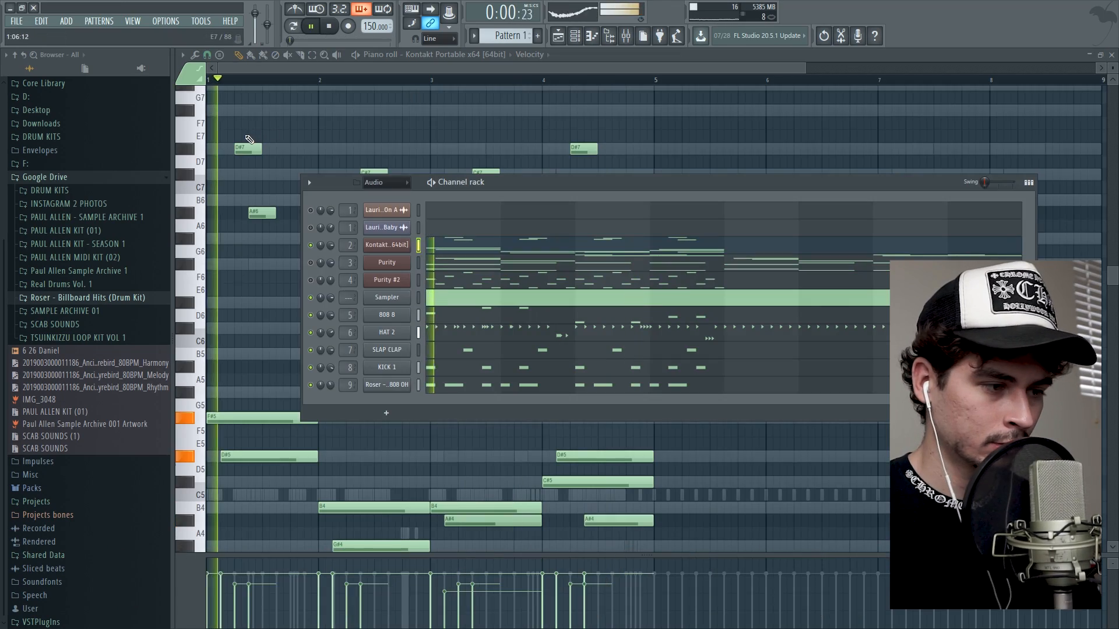
{"action": "key", "text": "F6"}
{"action": "left_click_drag", "start_coordinate": [552, 268], "coordinate": [648, 282]}
{"action": "right_click", "coordinate": [652, 280]}
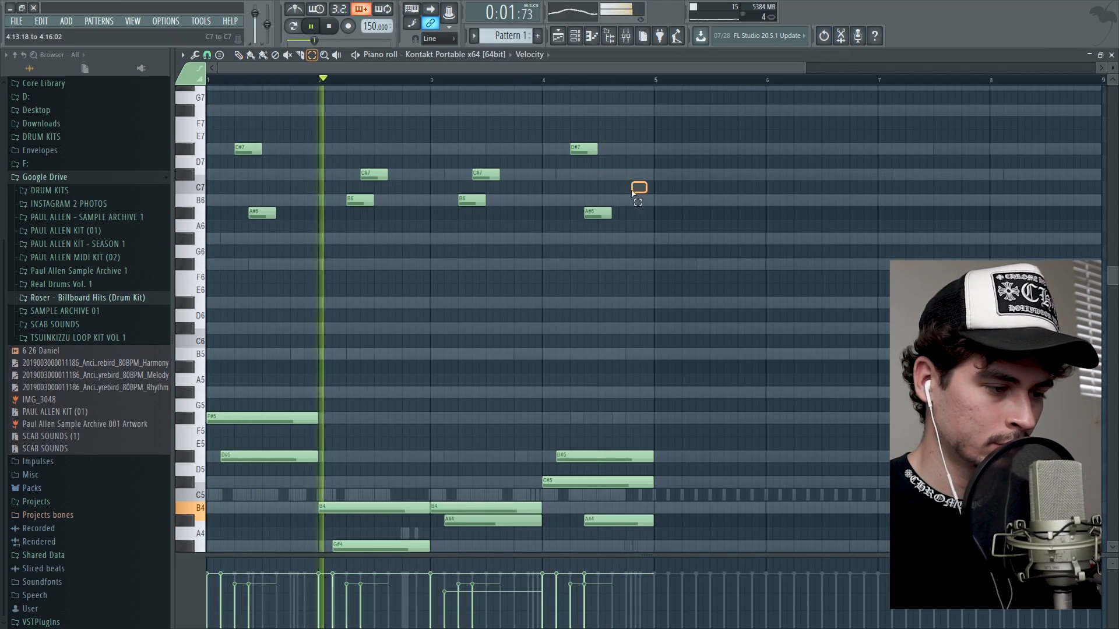
{"action": "left_click_drag", "start_coordinate": [647, 184], "coordinate": [313, 276]}
{"action": "left_click_drag", "start_coordinate": [228, 118], "coordinate": [674, 331]}
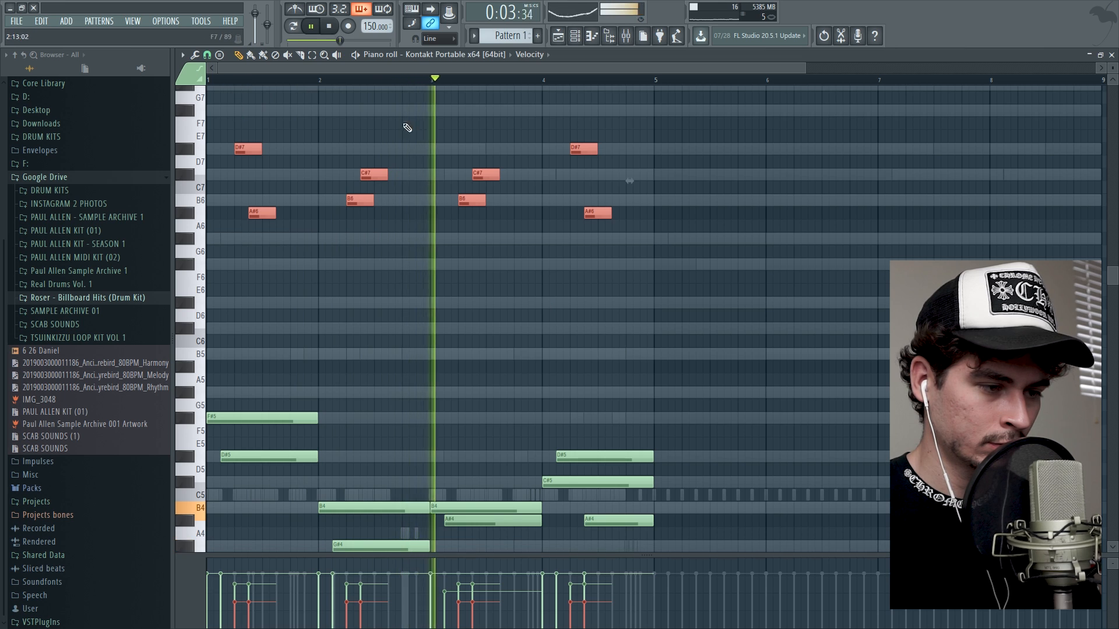
{"action": "key", "text": "Delete"}
{"action": "scroll", "coordinate": [444, 155], "scroll_direction": "down", "scroll_amount": 4}
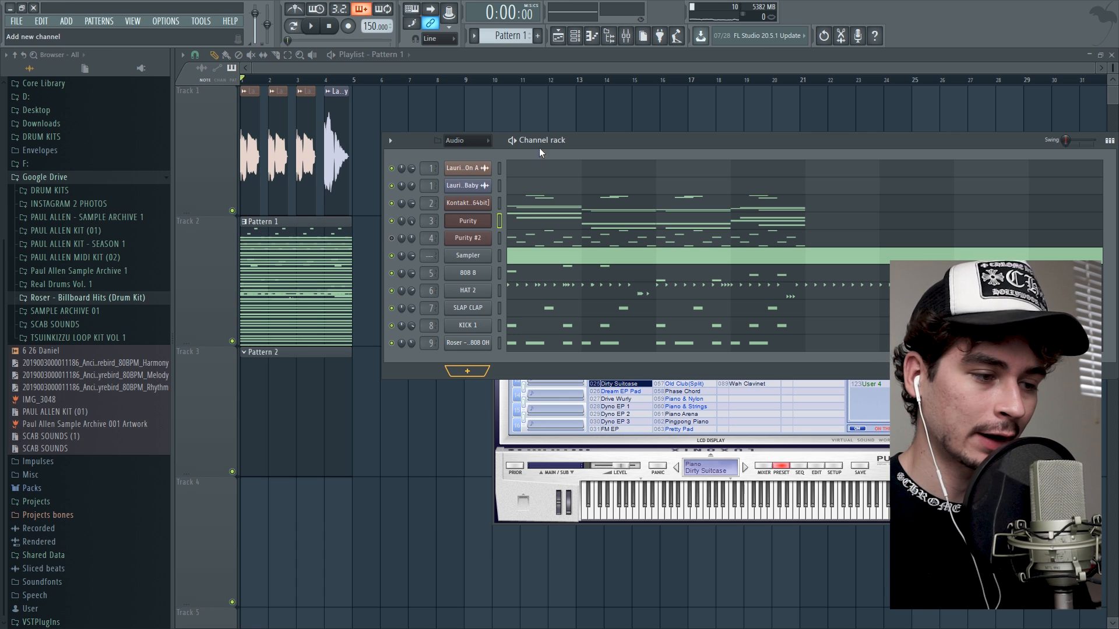
Reposition the Channel rack and add a MiniSynth instrument channel to it.
{"action": "left_click_drag", "start_coordinate": [686, 138], "coordinate": [663, 124]}
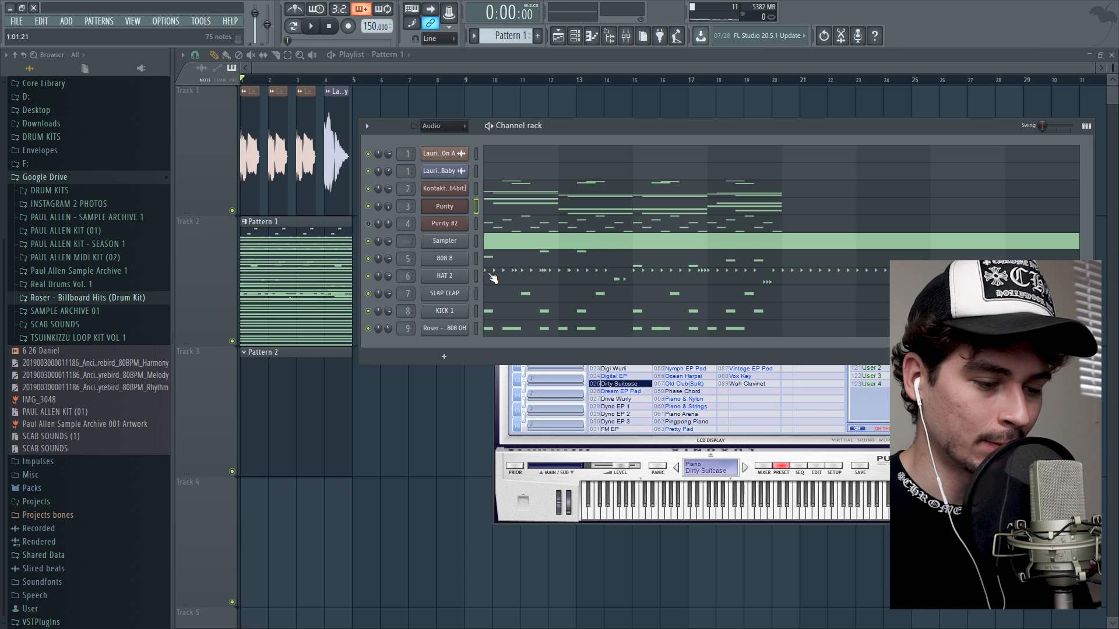
{"action": "left_click", "coordinate": [450, 357]}
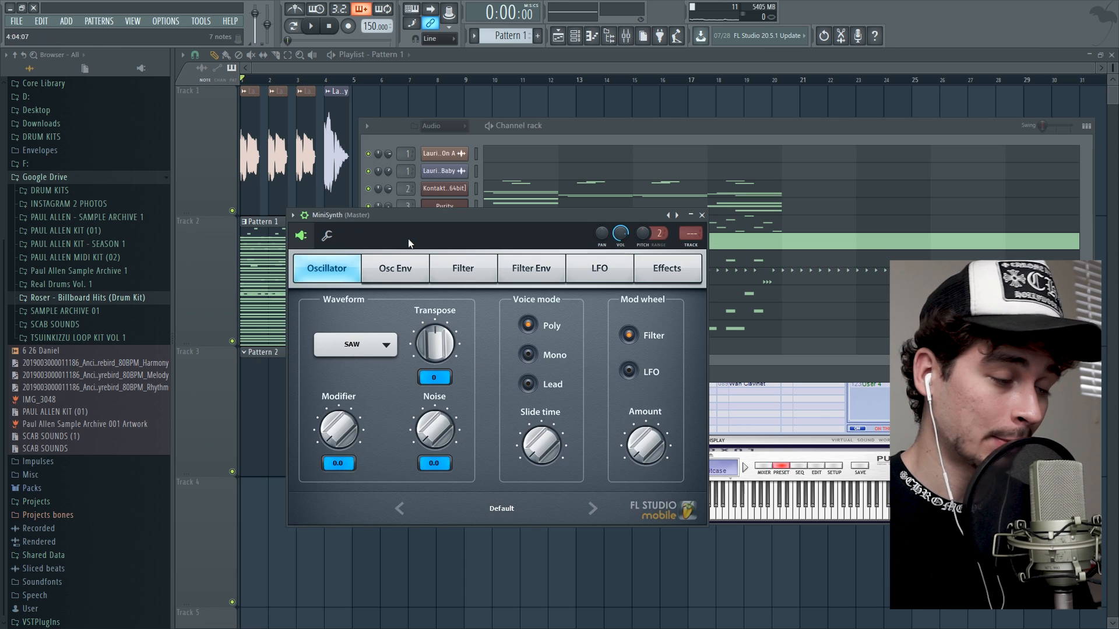
{"action": "left_click_drag", "start_coordinate": [403, 213], "coordinate": [413, 187]}
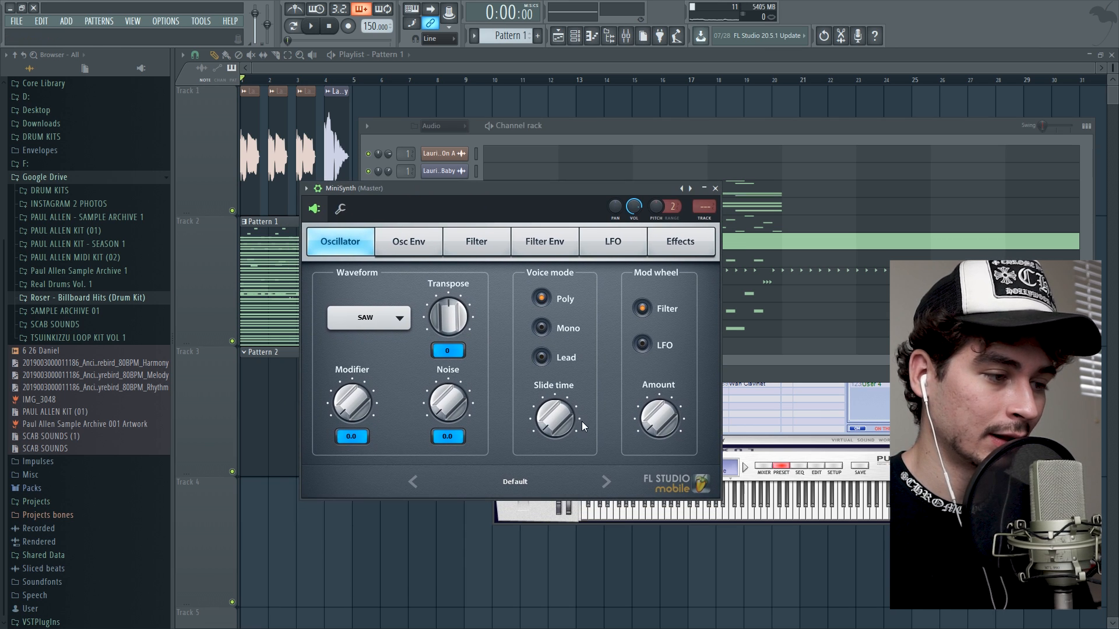
{"action": "left_click", "coordinate": [314, 209]}
{"action": "left_click", "coordinate": [315, 210]}
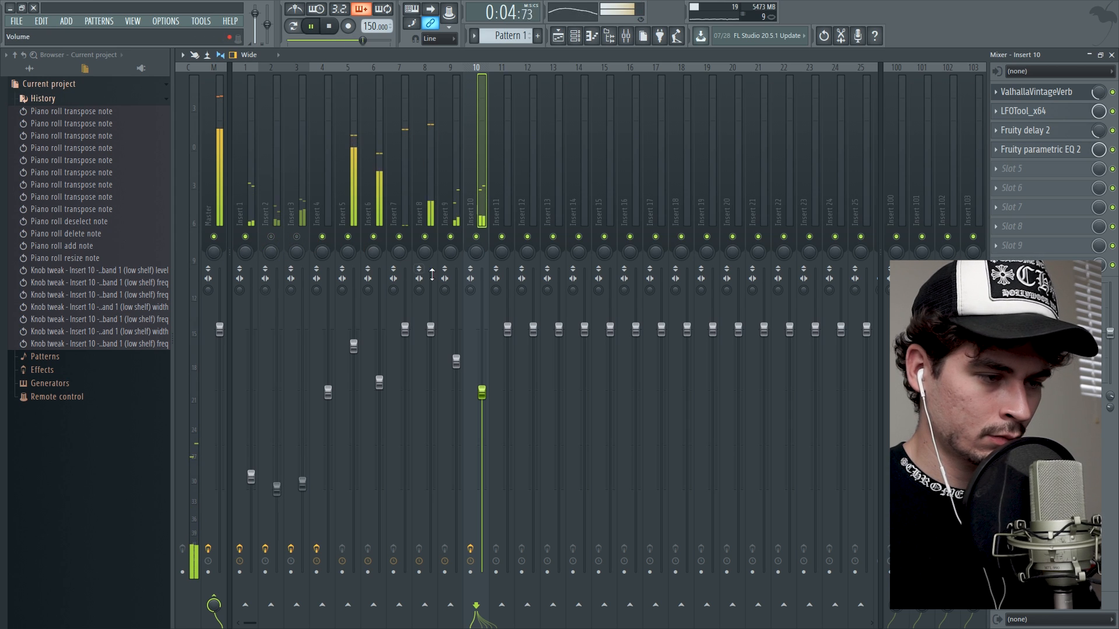
Raise the Insert 10 volume in the mixer and set the project tempo to 148 BPM.
{"action": "left_click_drag", "start_coordinate": [481, 393], "coordinate": [482, 367]}
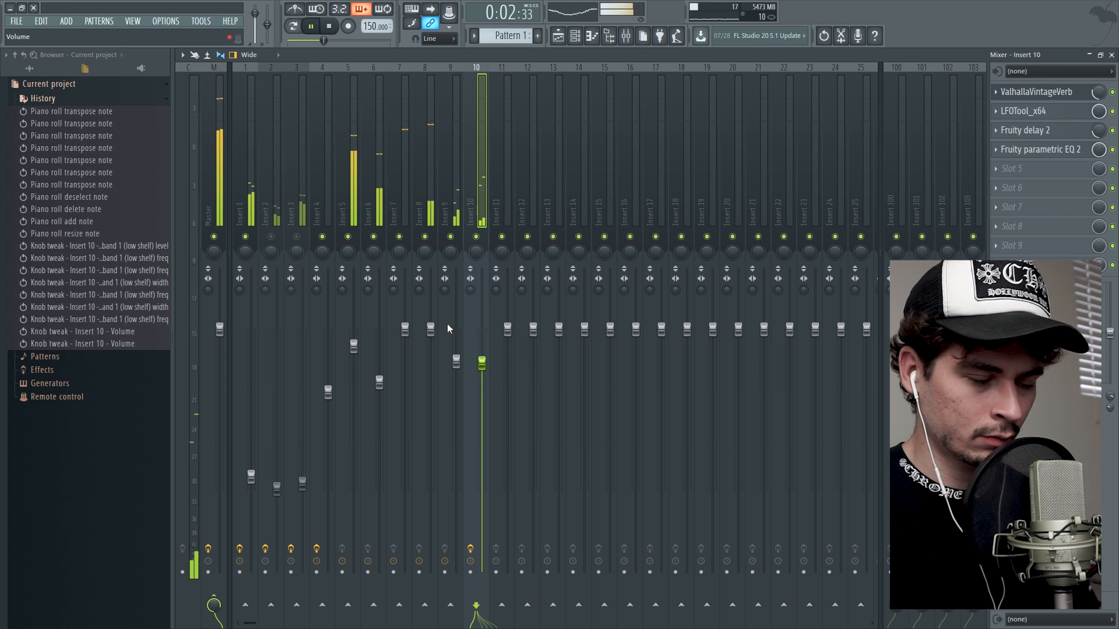
{"action": "left_click_drag", "start_coordinate": [370, 26], "coordinate": [369, 29]}
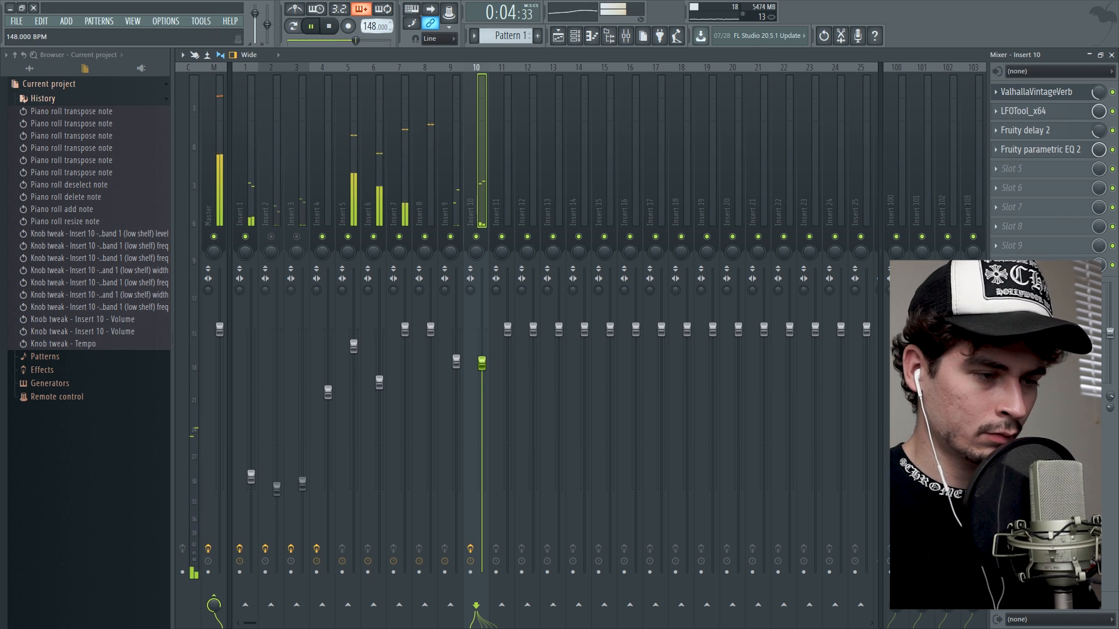